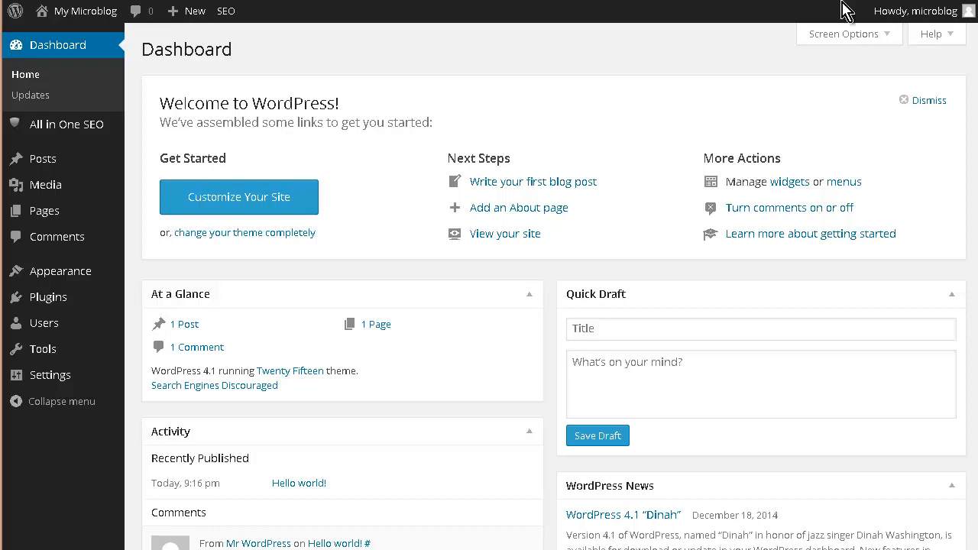
Visit the live site's front page and scroll through it before returning to the dashboard
mouse_move(73, 19)
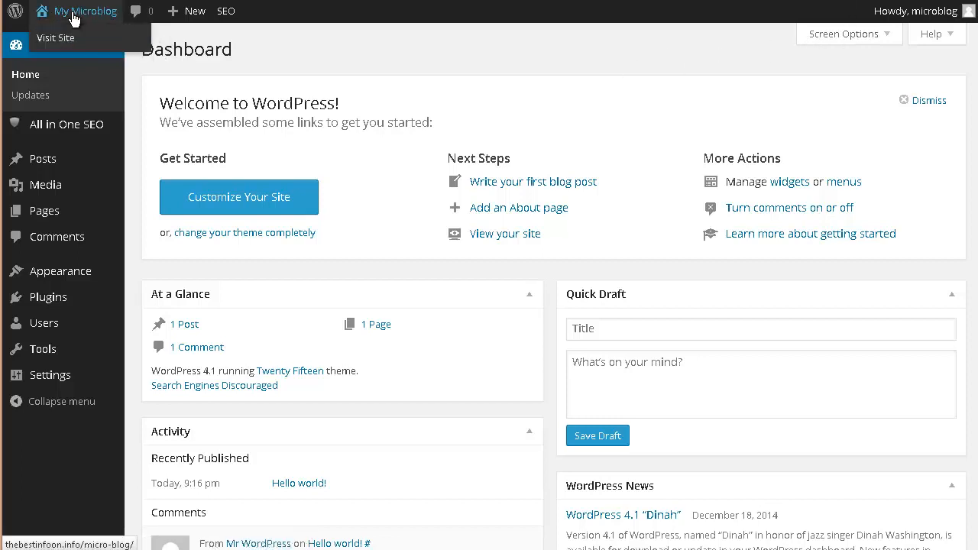
left_click(466, 253)
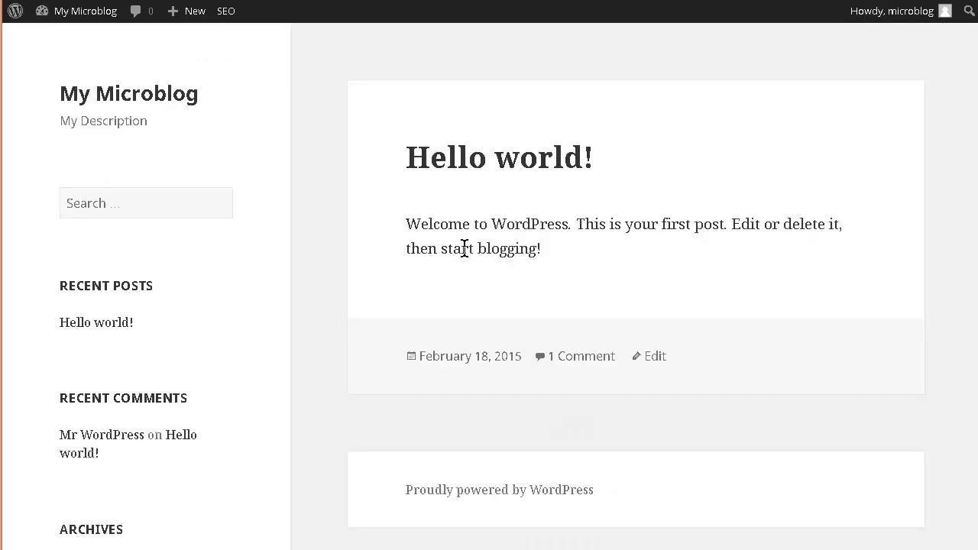
scroll(489, 405, "down", 5)
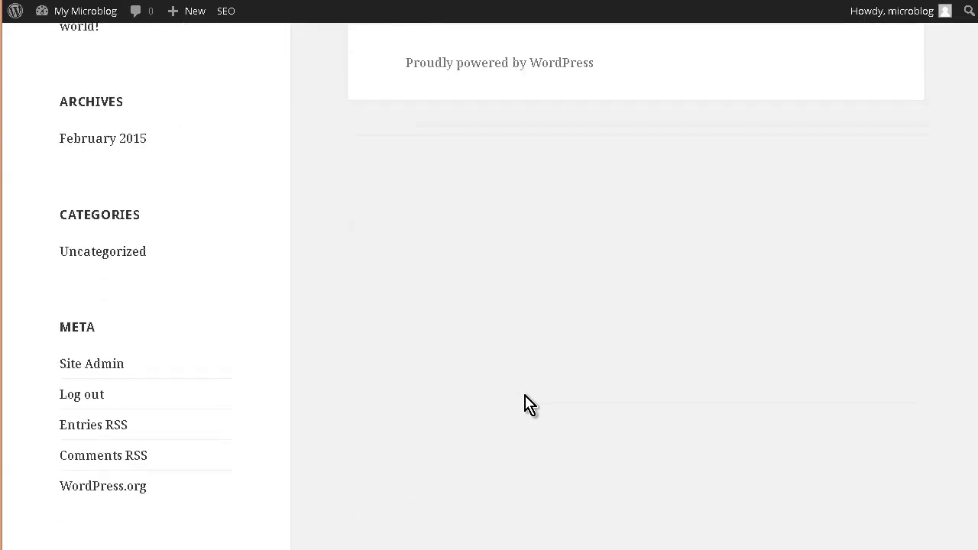
scroll(524, 404, "up", 5)
mouse_move(84, 10)
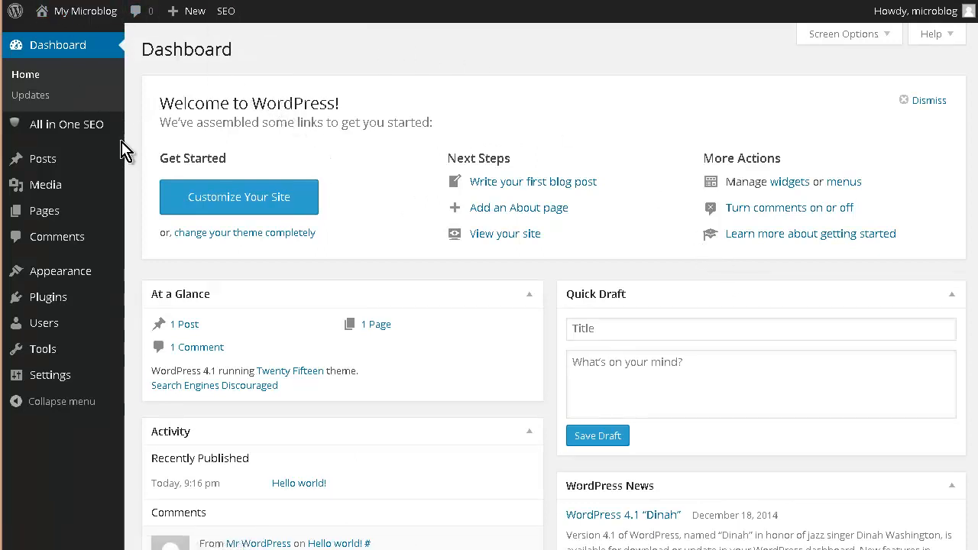
Move the "Hello world!" post to the Trash from the posts list
mouse_move(28, 162)
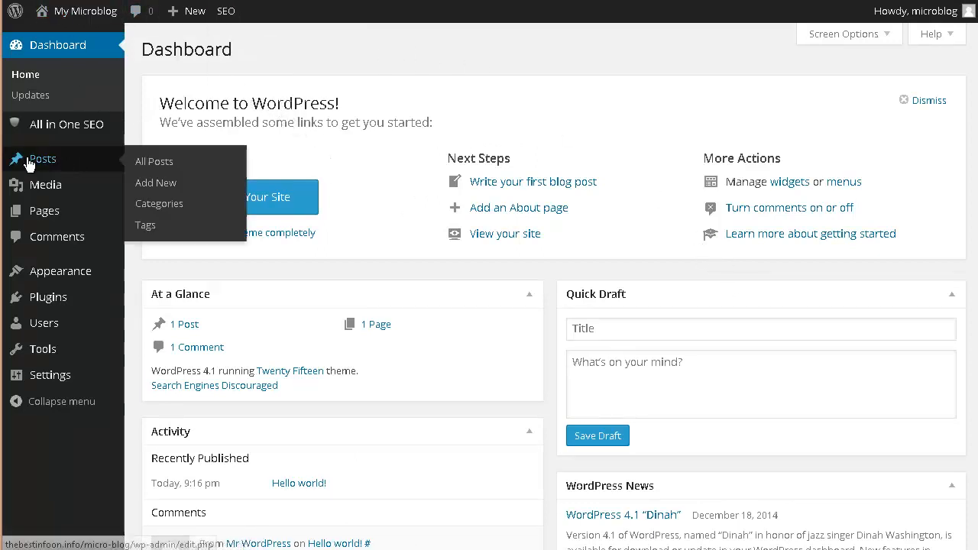
left_click(477, 243)
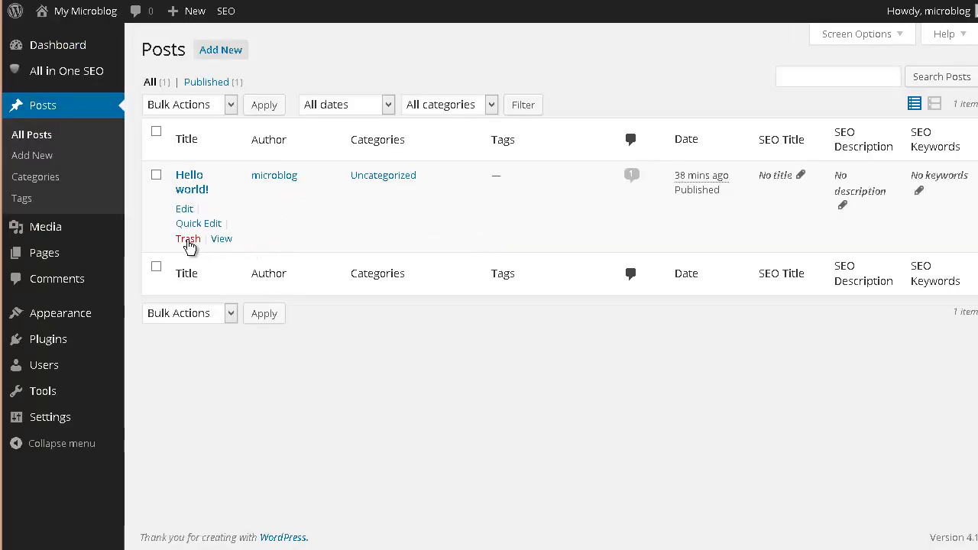
left_click(188, 239)
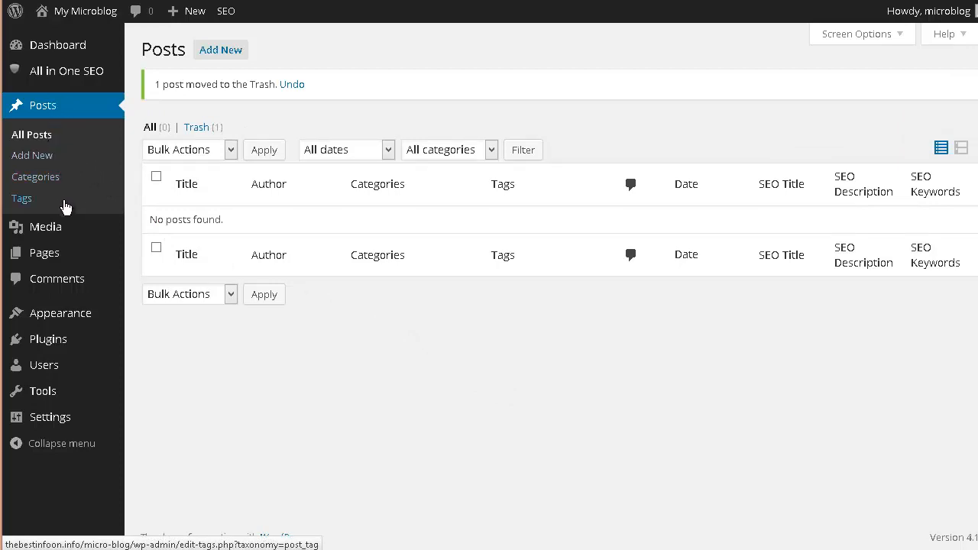
Move the Sample Page to the Trash from the pages list
mouse_move(118, 263)
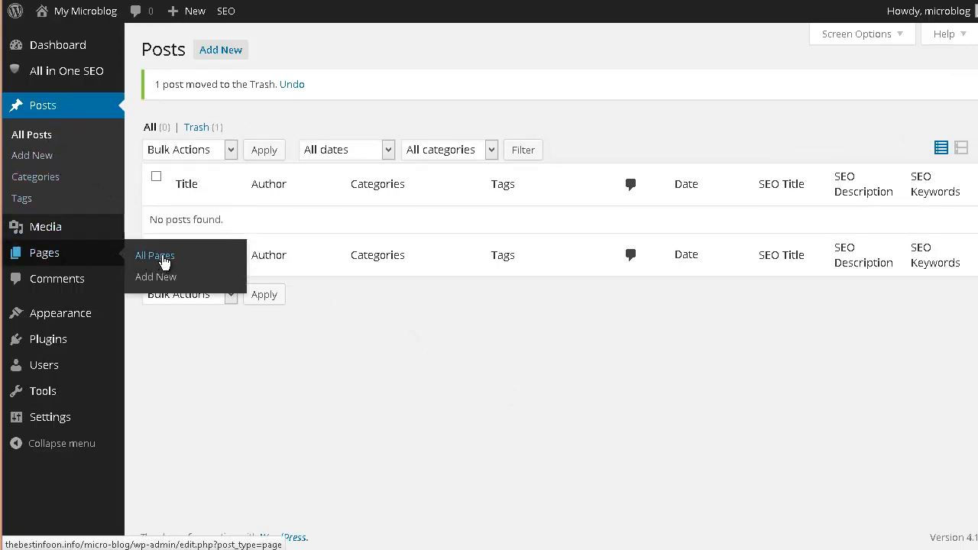
left_click(164, 261)
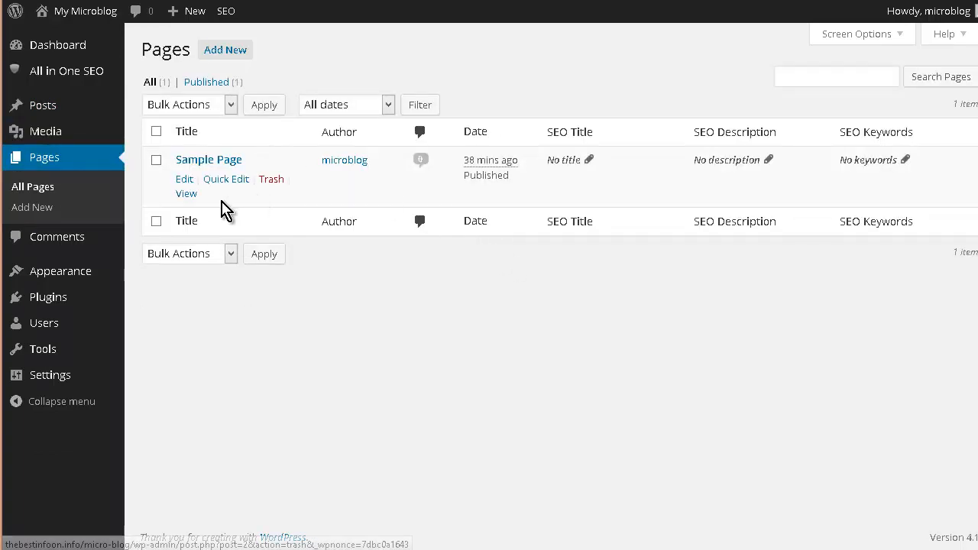
left_click(273, 180)
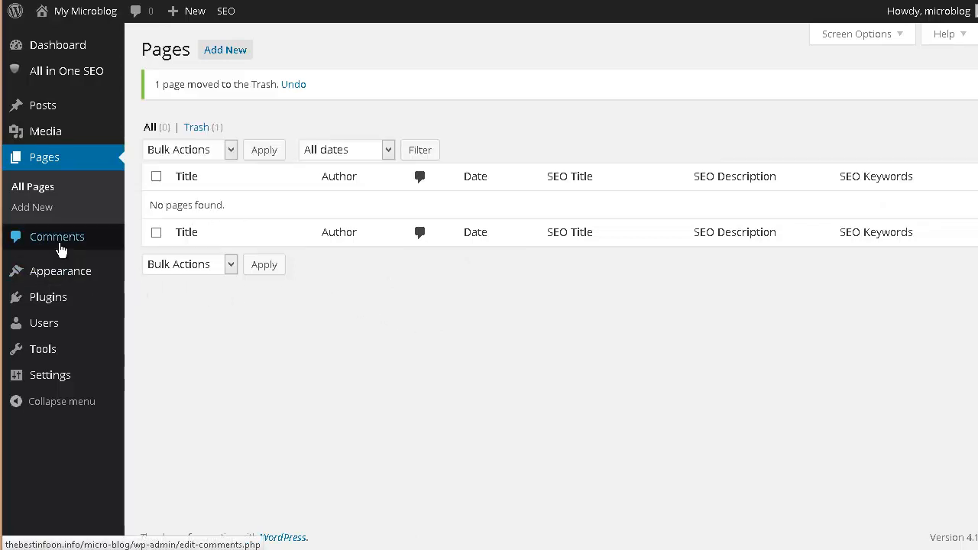
Check the comments list, then add a new post category named General Discussion
left_click(60, 245)
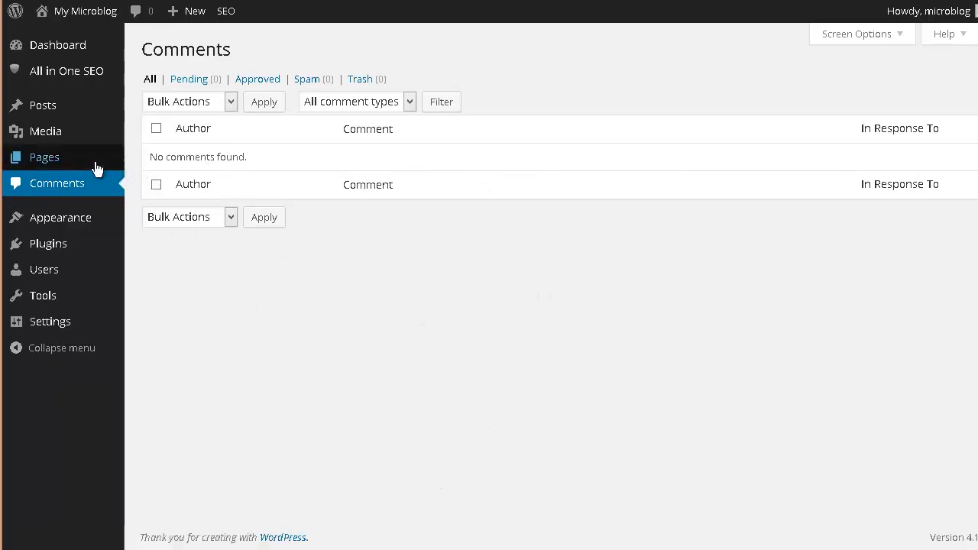
mouse_move(37, 109)
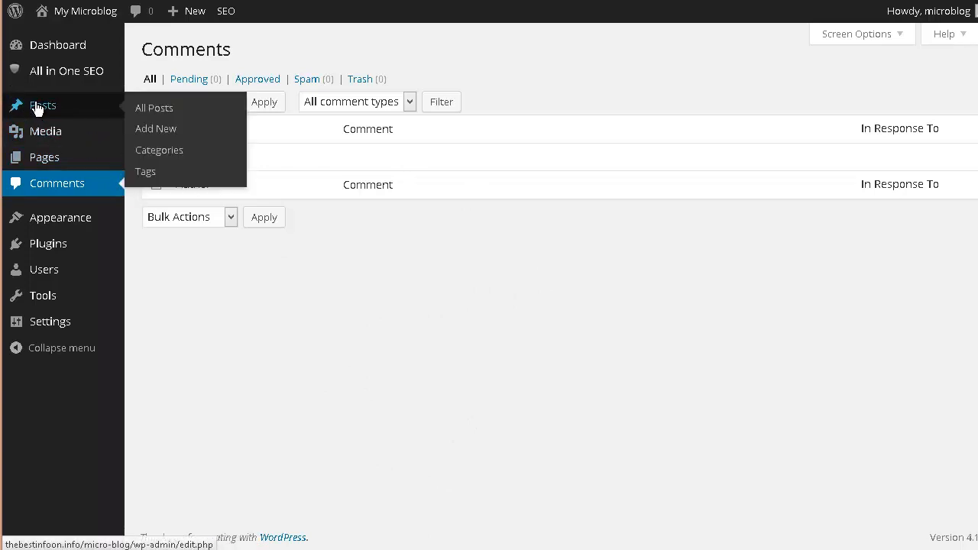
left_click(170, 151)
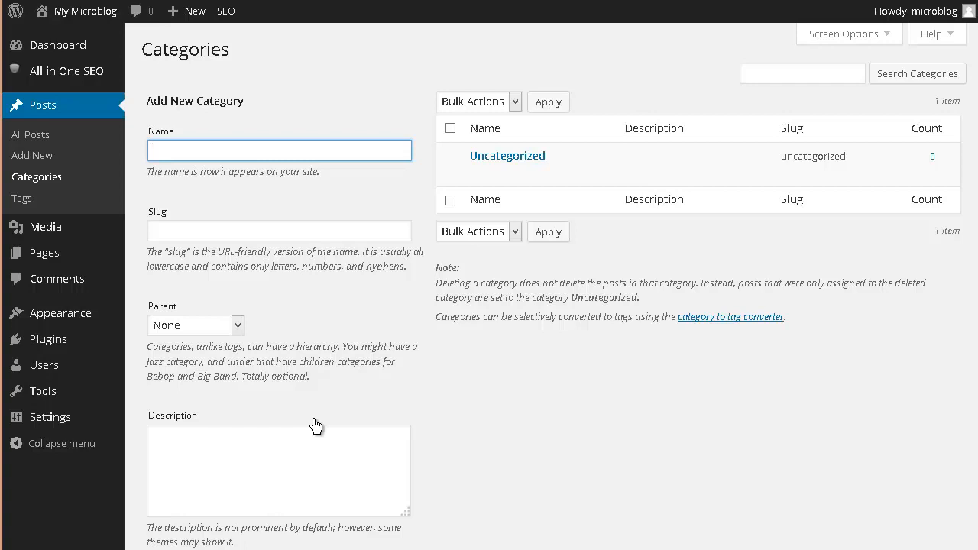
type("eneral Discussion")
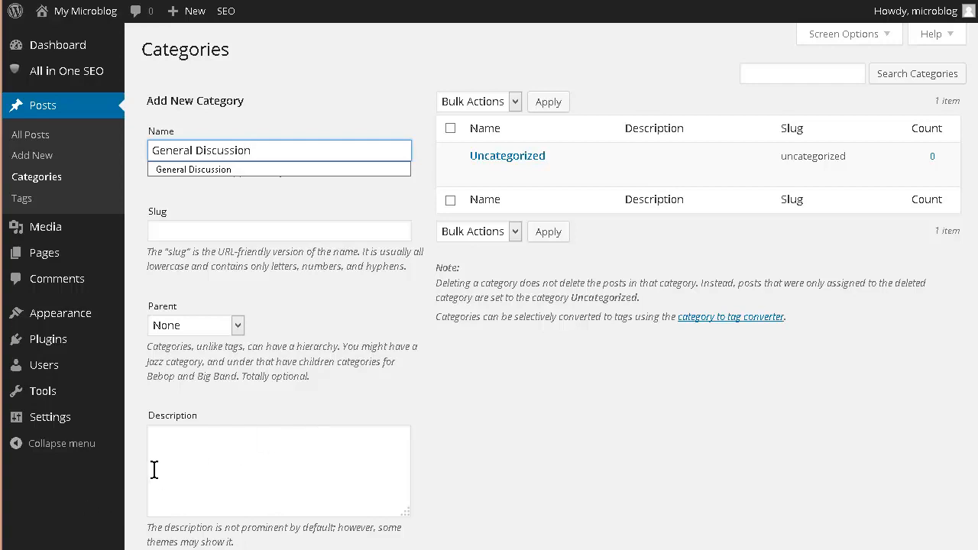
scroll(158, 481, "down", 2)
left_click(221, 474)
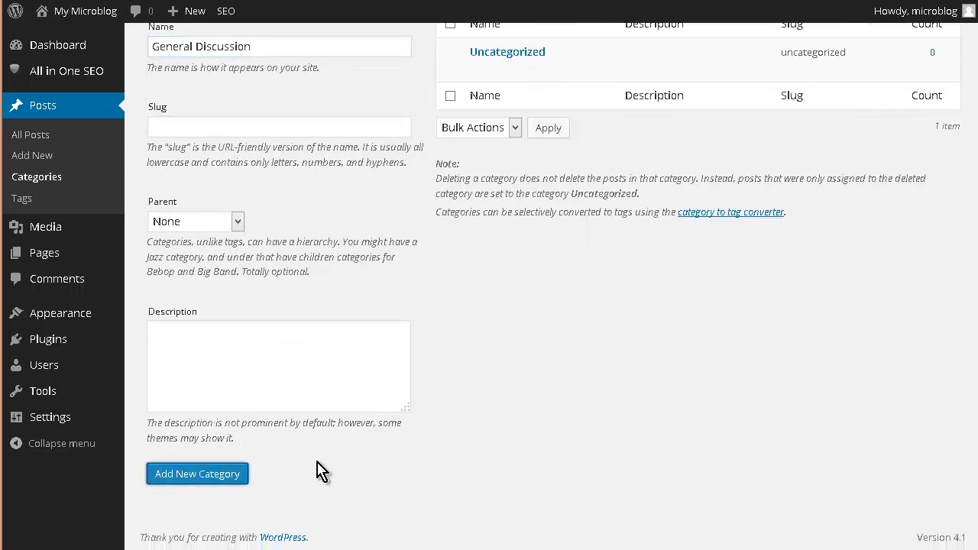
scroll(405, 363, "up", 2)
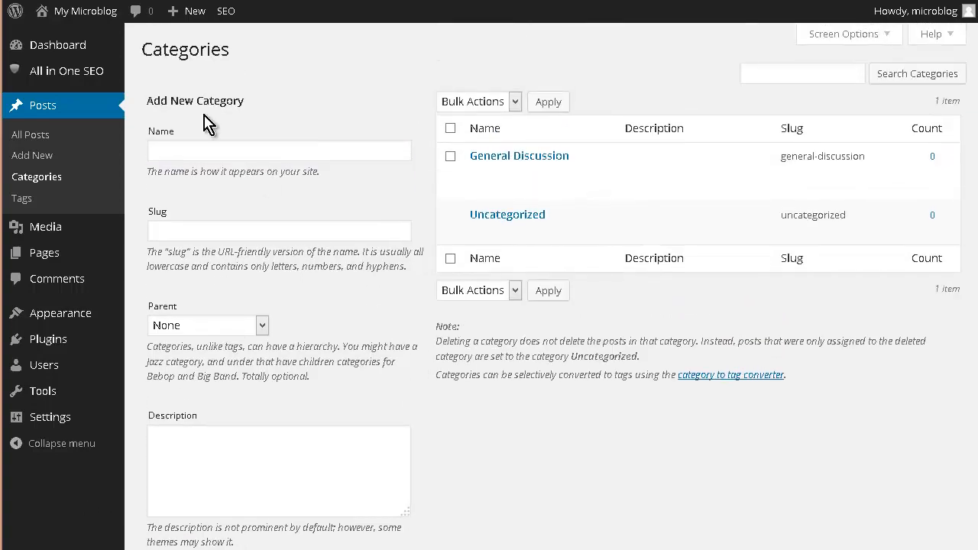
Add a new post category named Pictures
left_click(210, 150)
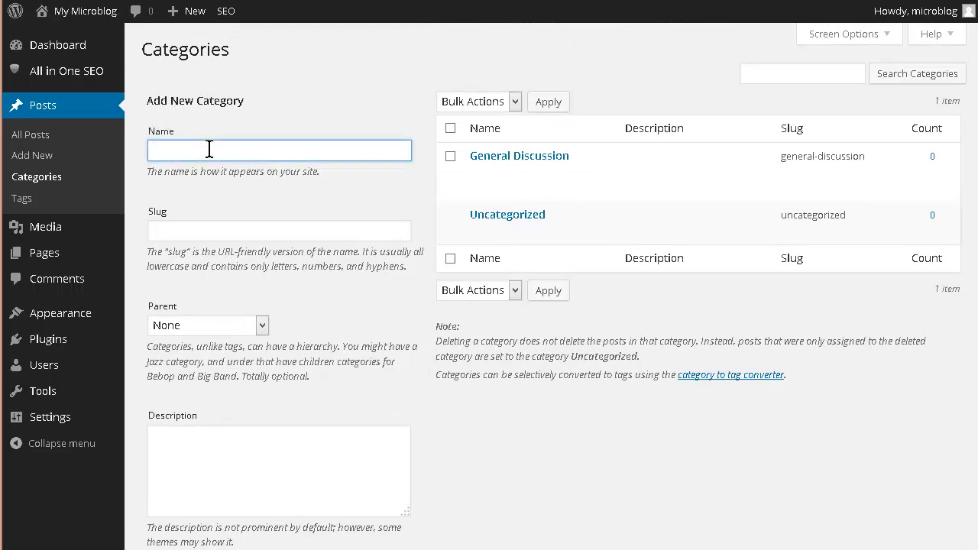
type("Pic")
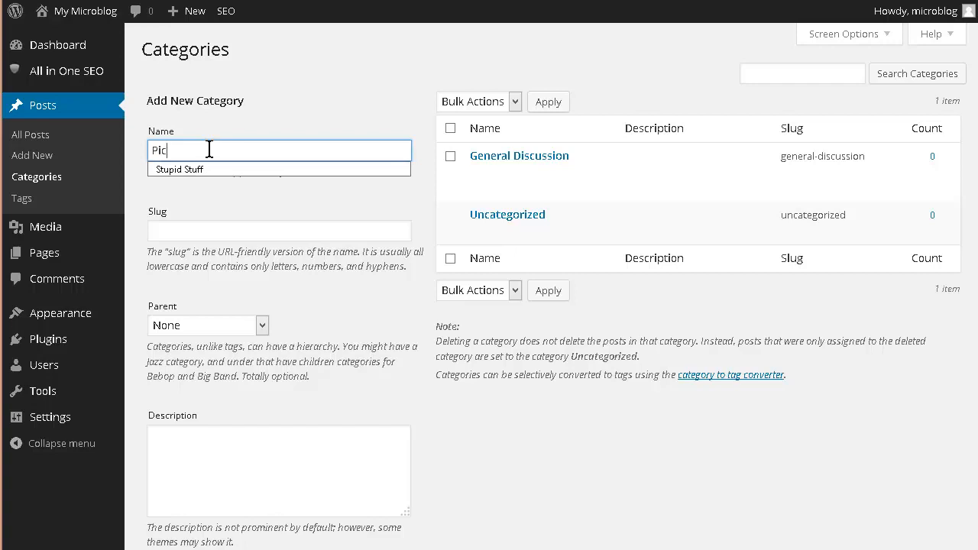
type("tures")
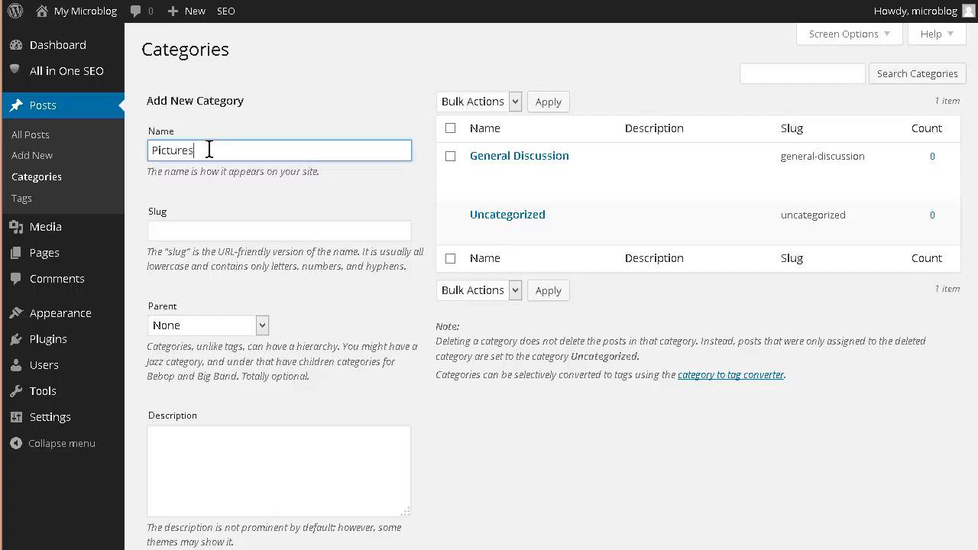
scroll(214, 191, "down", 2)
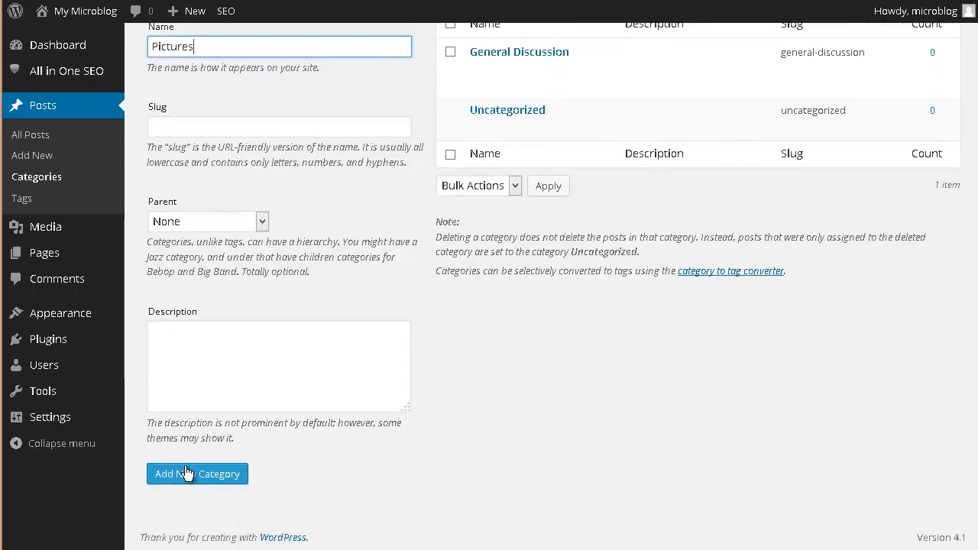
left_click(189, 474)
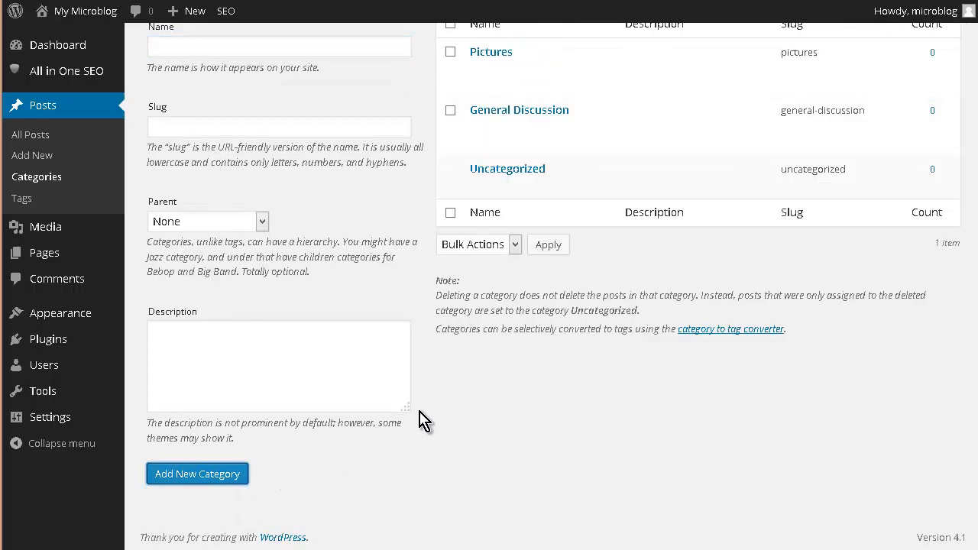
Add a new post category named Latest News
scroll(428, 374, "up", 2)
left_click(214, 149)
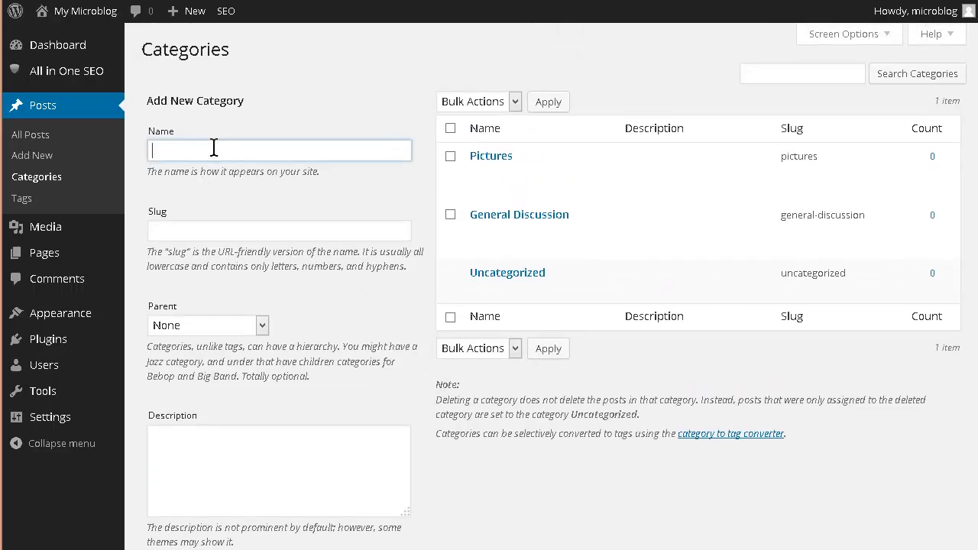
type("L")
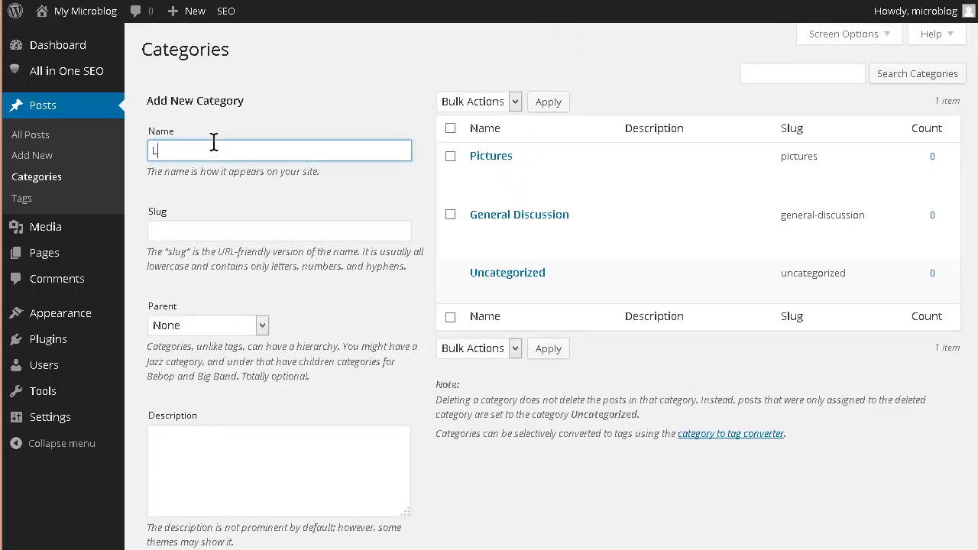
type("atest News")
scroll(268, 220, "down", 3)
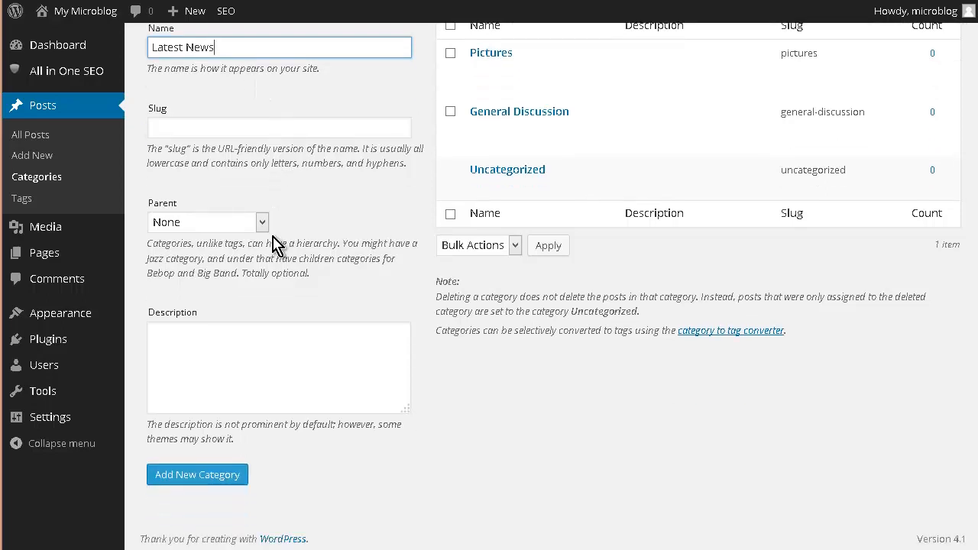
left_click(203, 480)
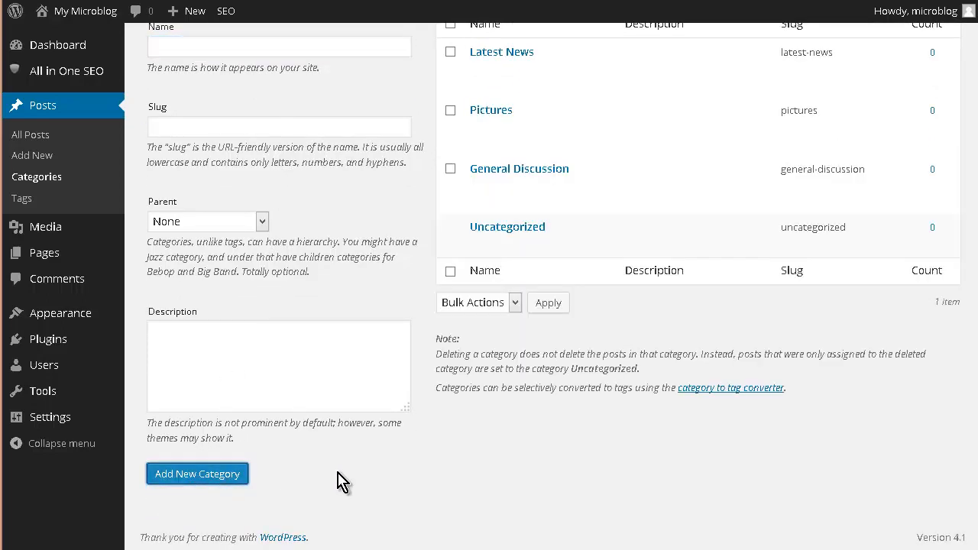
scroll(405, 412, "up", 3)
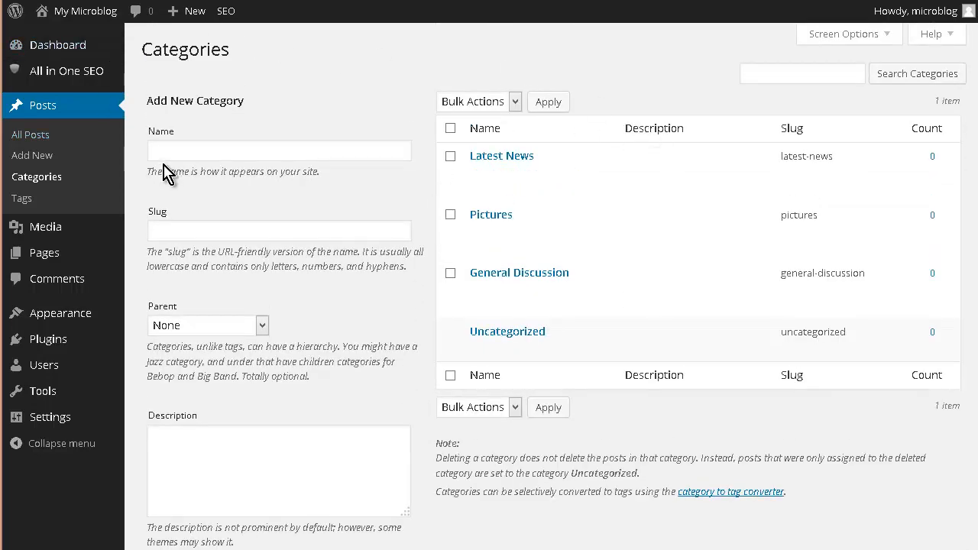
Search the theme directory for p2, then install and activate the P2 Categories theme
mouse_move(69, 326)
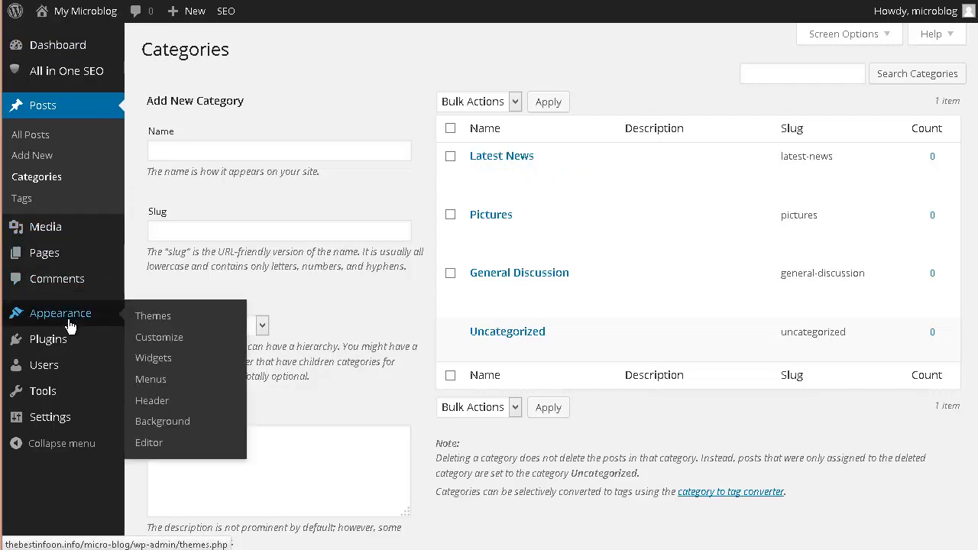
left_click(153, 317)
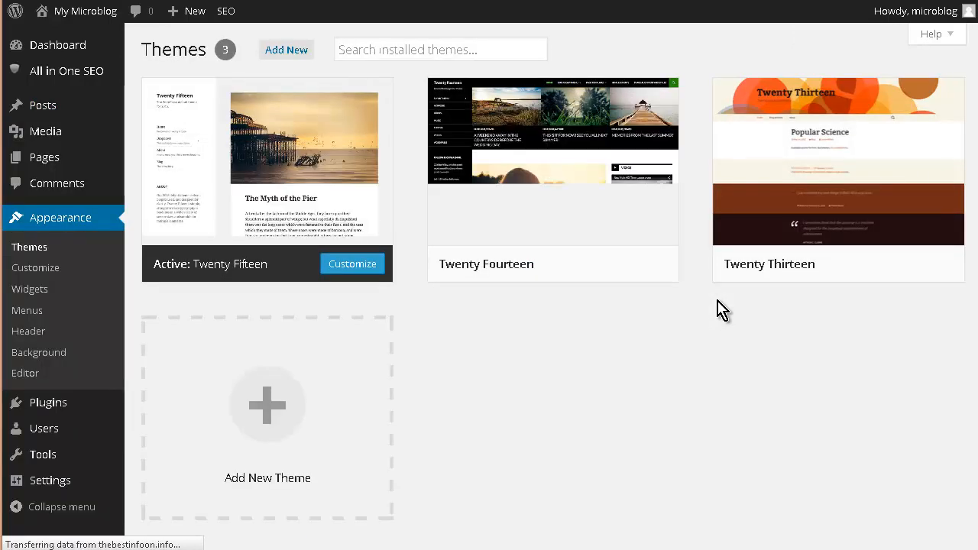
left_click(287, 50)
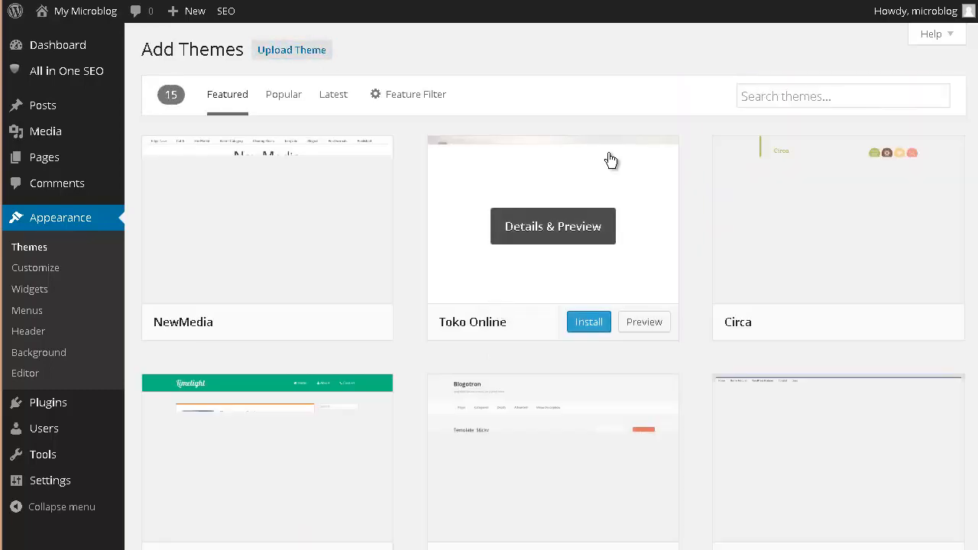
left_click(792, 96)
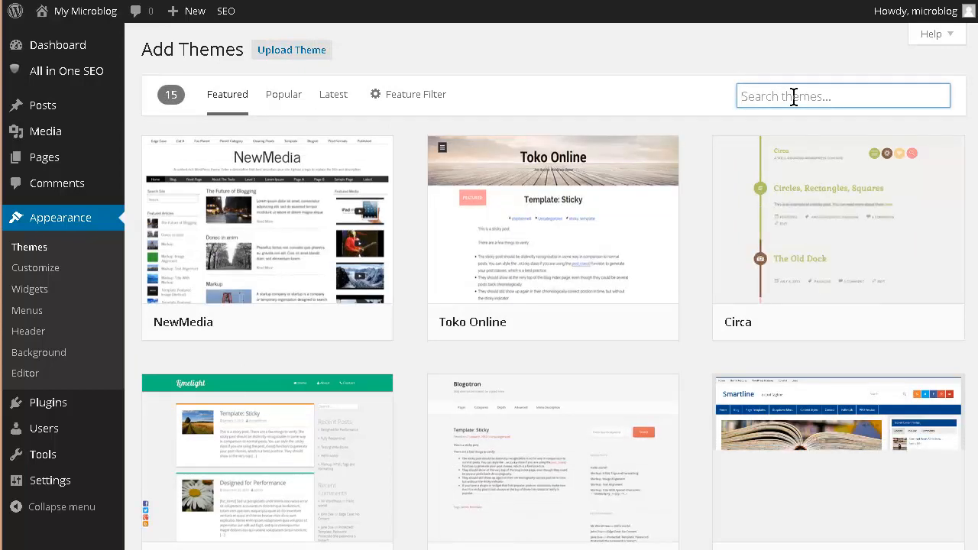
type("p2")
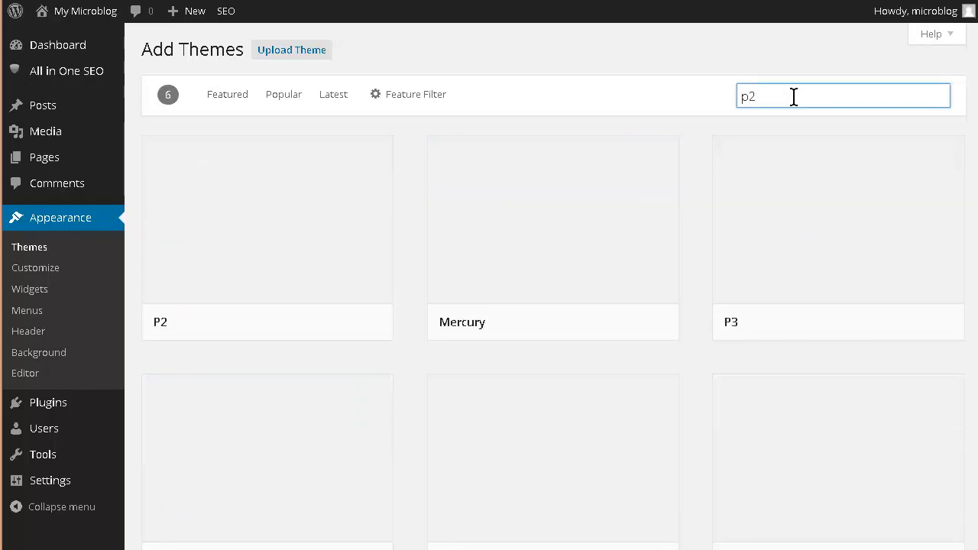
scroll(698, 149, "down", 3)
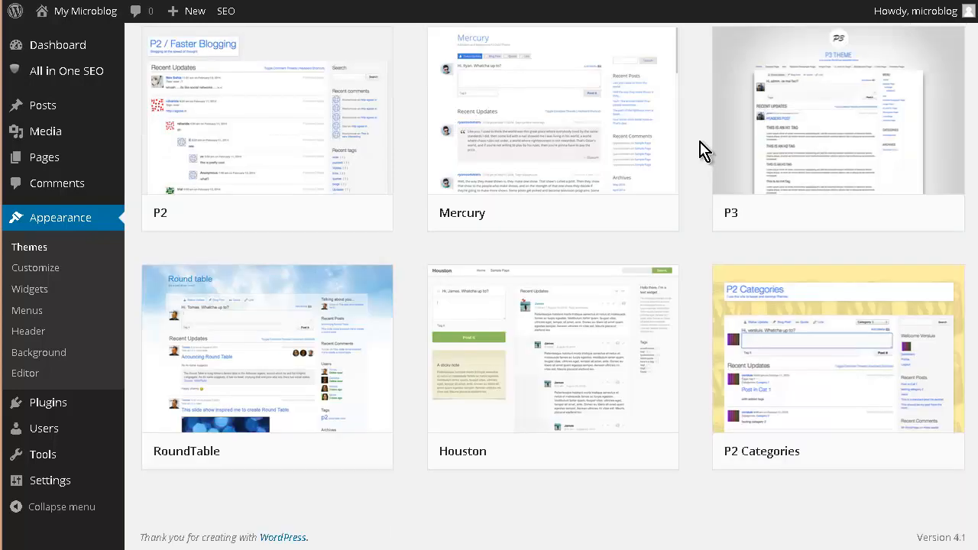
mouse_move(791, 349)
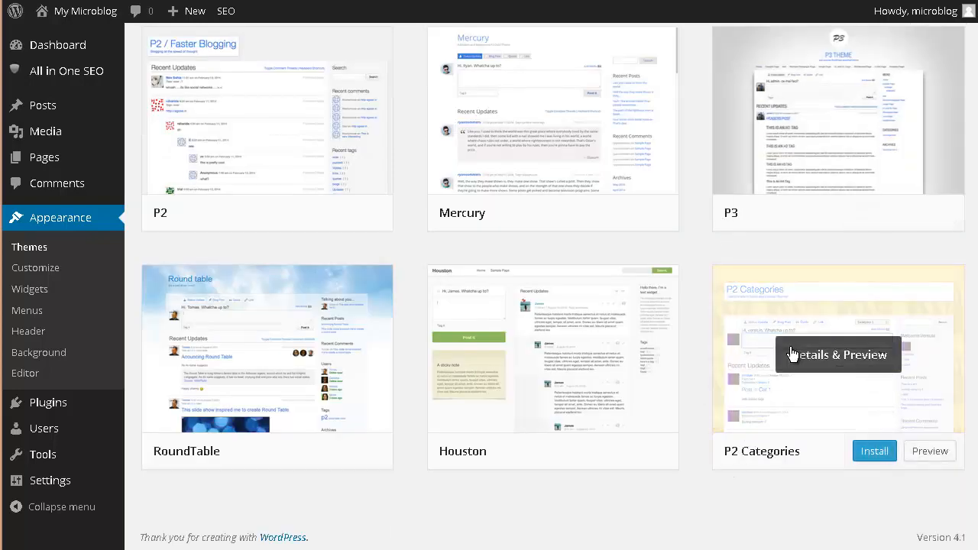
left_click(877, 451)
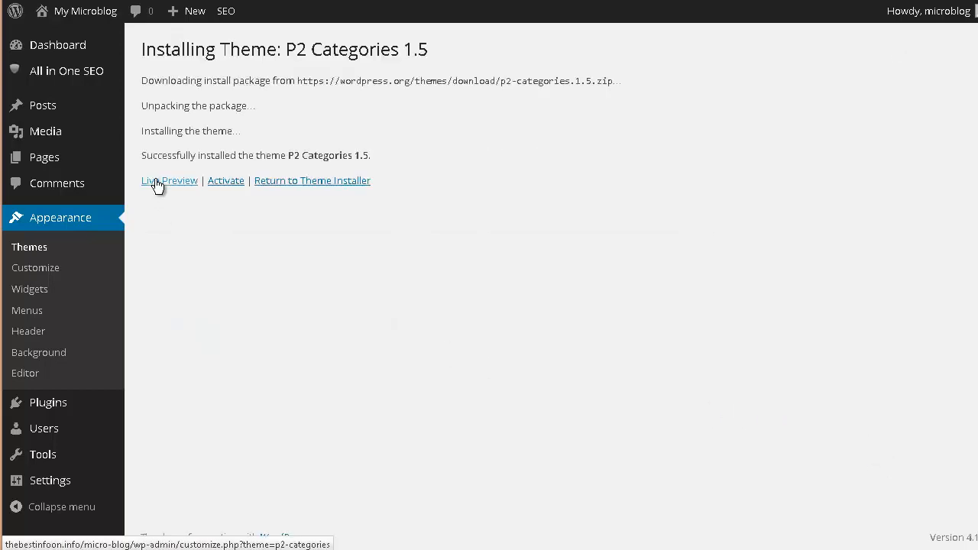
left_click(232, 182)
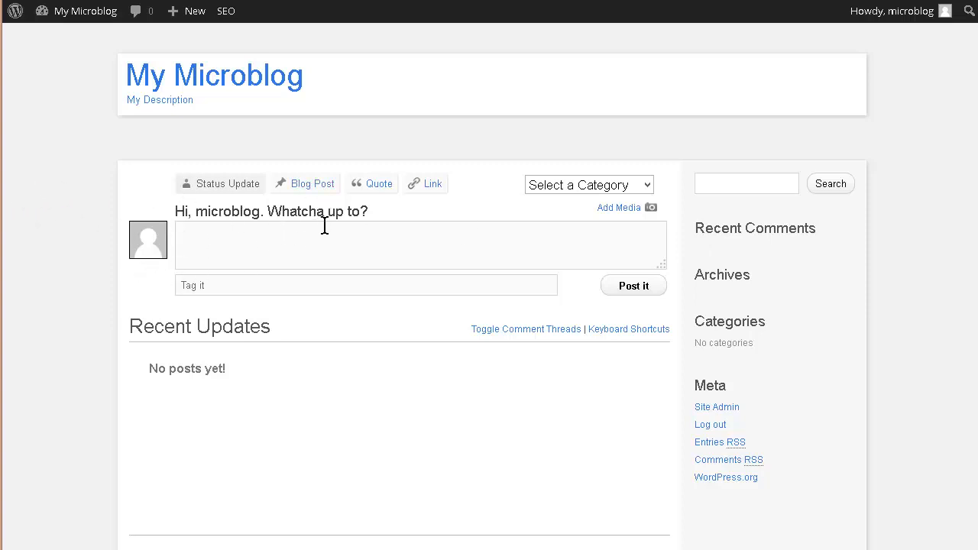
Remove the Recent Posts, Recent Comments, Archives and Meta widgets from the sidebar
scroll(280, 386, "down", 1)
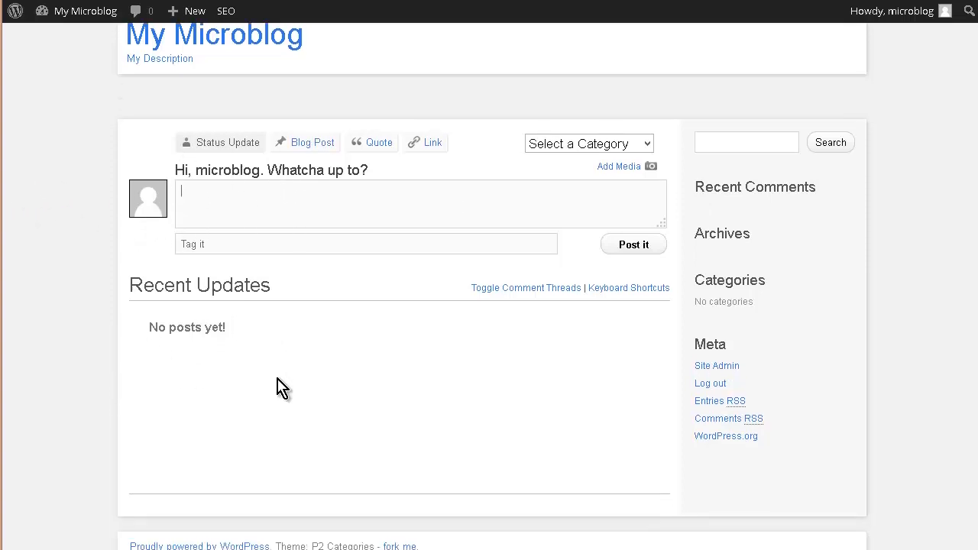
scroll(277, 380, "up", 1)
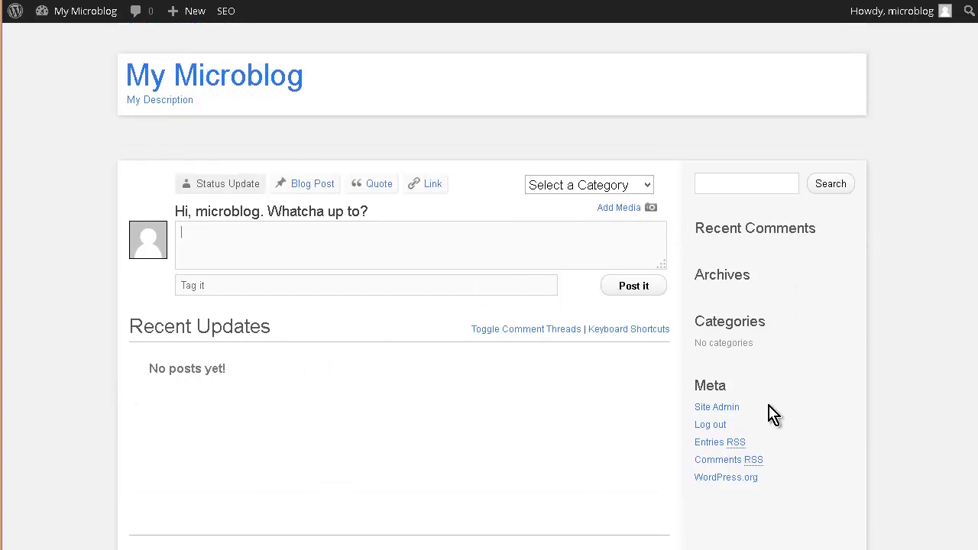
scroll(749, 367, "down", 1)
scroll(765, 375, "up", 1)
mouse_move(62, 16)
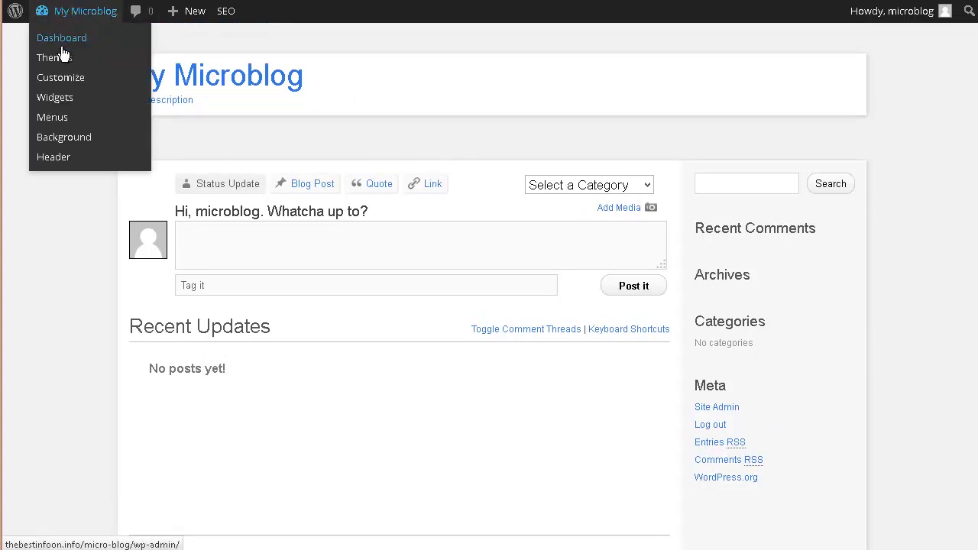
left_click(63, 102)
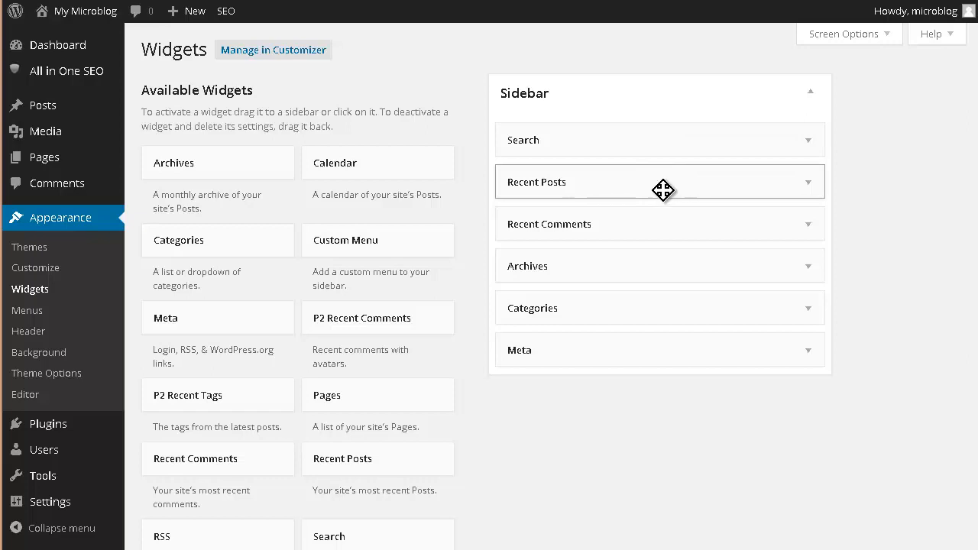
left_click_drag(661, 190, 321, 186)
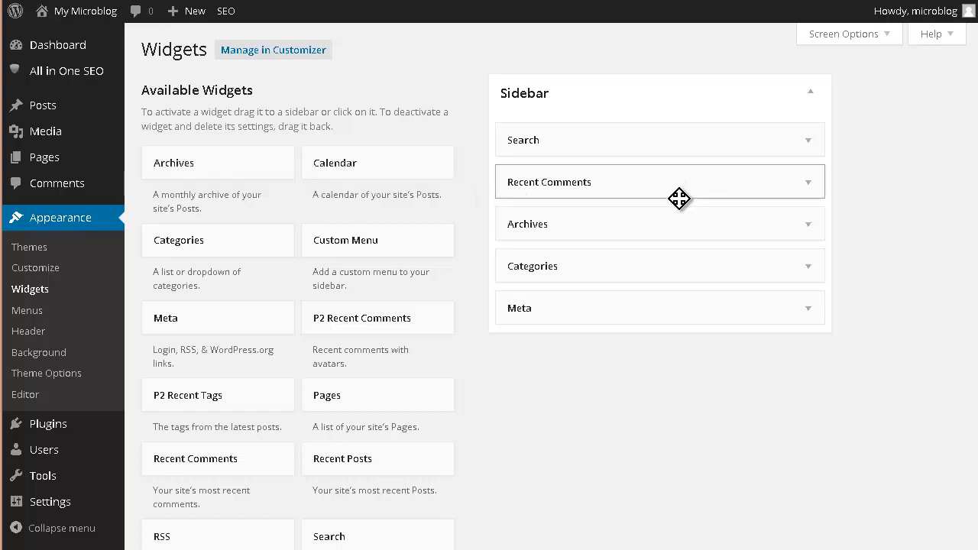
left_click_drag(679, 223, 254, 214)
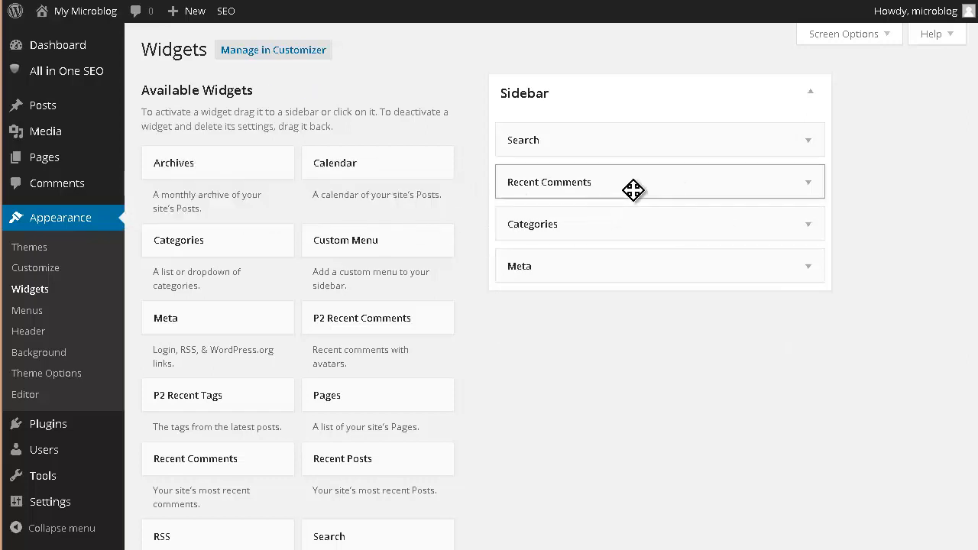
left_click_drag(630, 189, 375, 181)
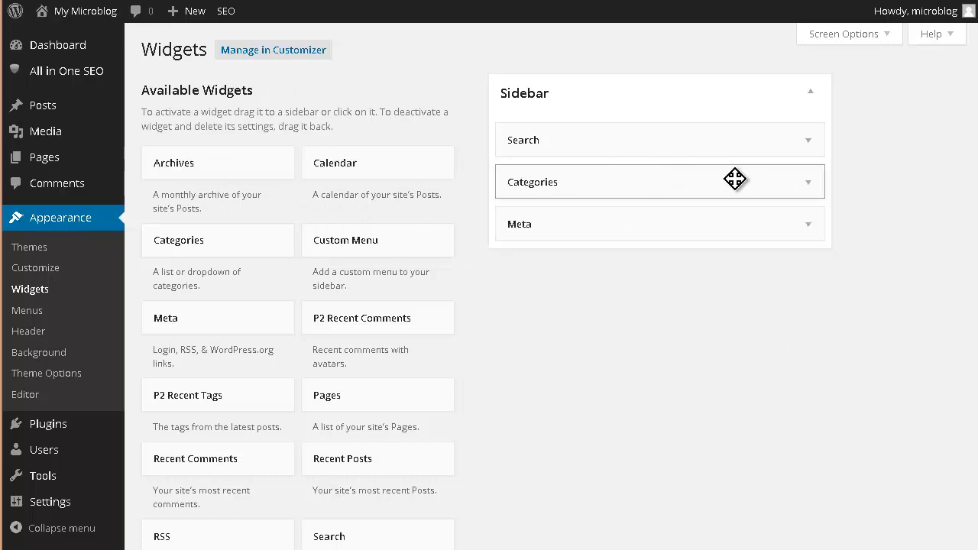
left_click_drag(616, 229, 201, 218)
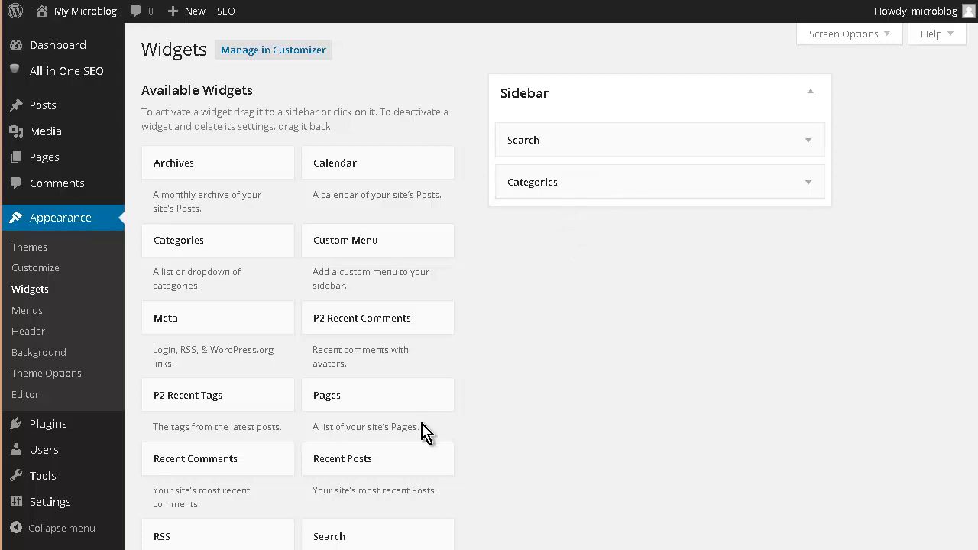
Add the Archives widget back to the sidebar below Categories and save it
scroll(493, 343, "down", 3)
scroll(511, 347, "down", 3)
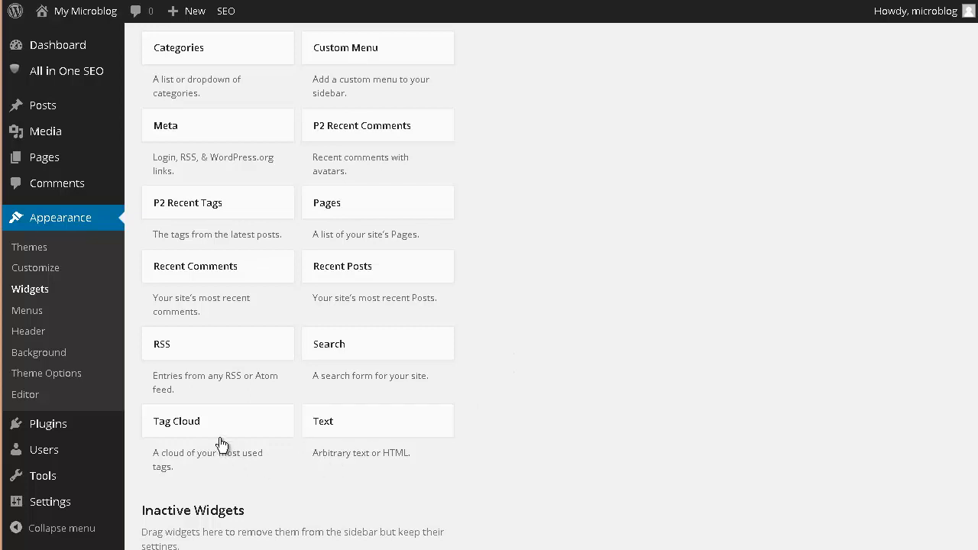
scroll(232, 419, "up", 3)
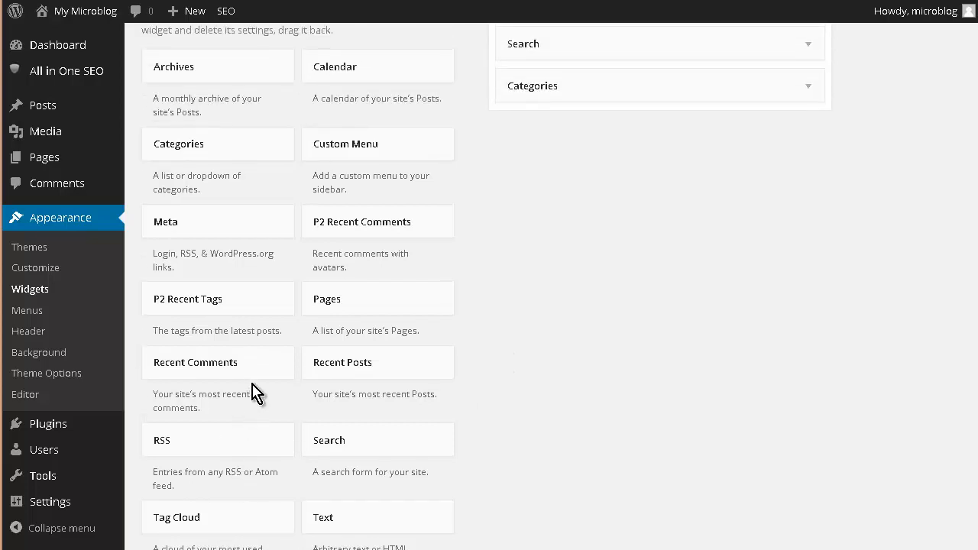
scroll(256, 394, "up", 3)
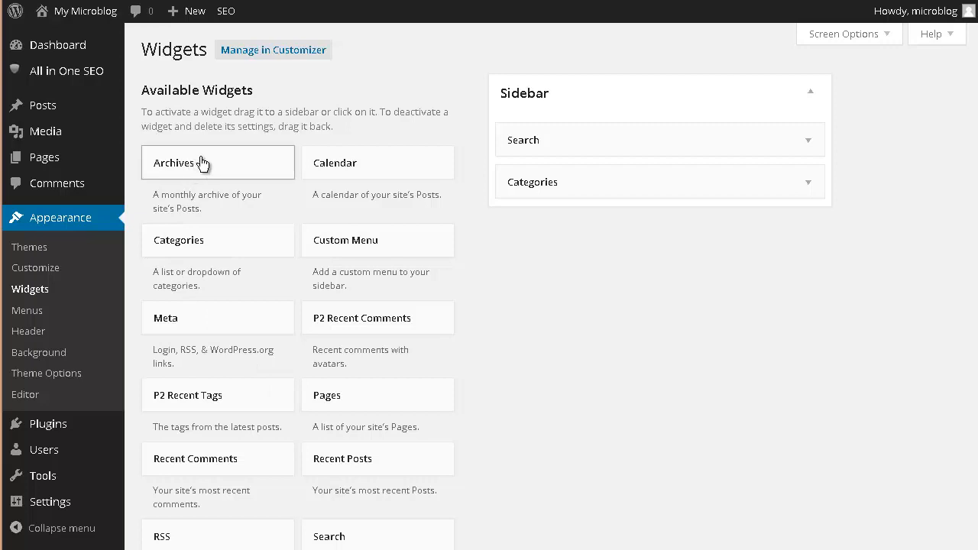
left_click_drag(203, 164, 683, 254)
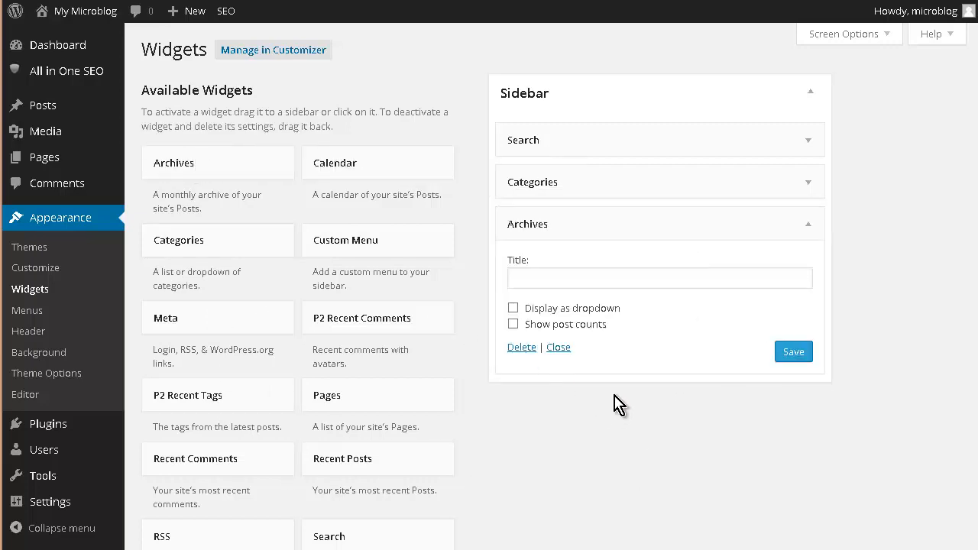
left_click(795, 354)
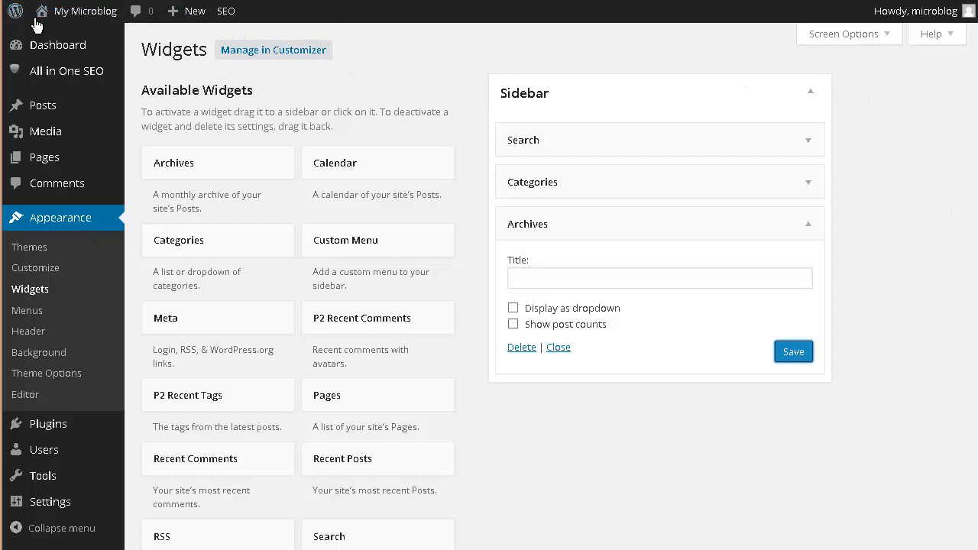
Search plugins for custom meta, then install and activate the Custom Meta plugin
mouse_move(48, 20)
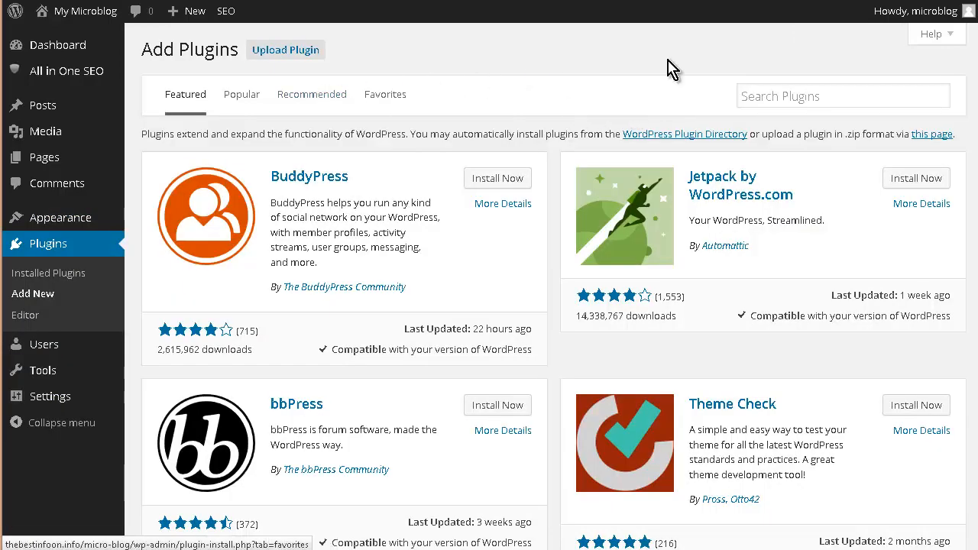
left_click(780, 96)
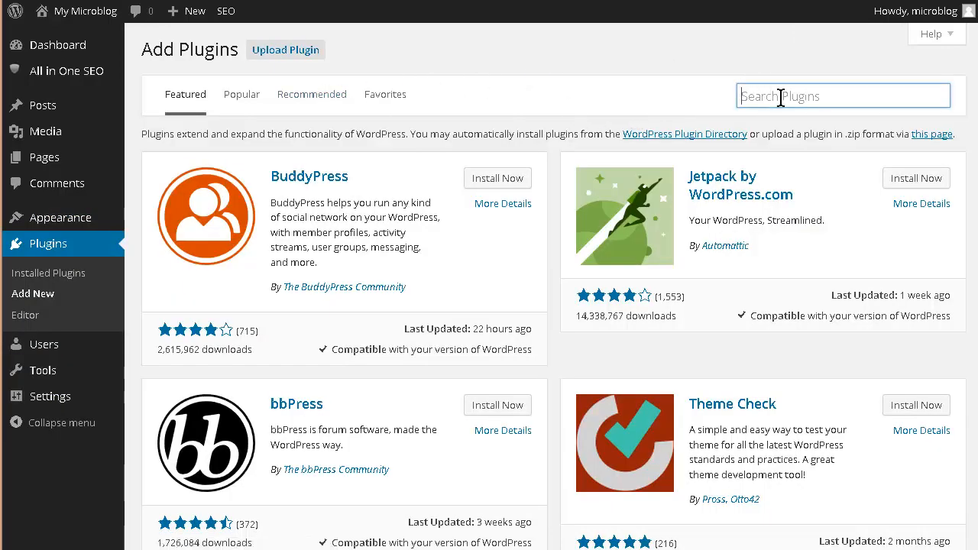
type("custom meta")
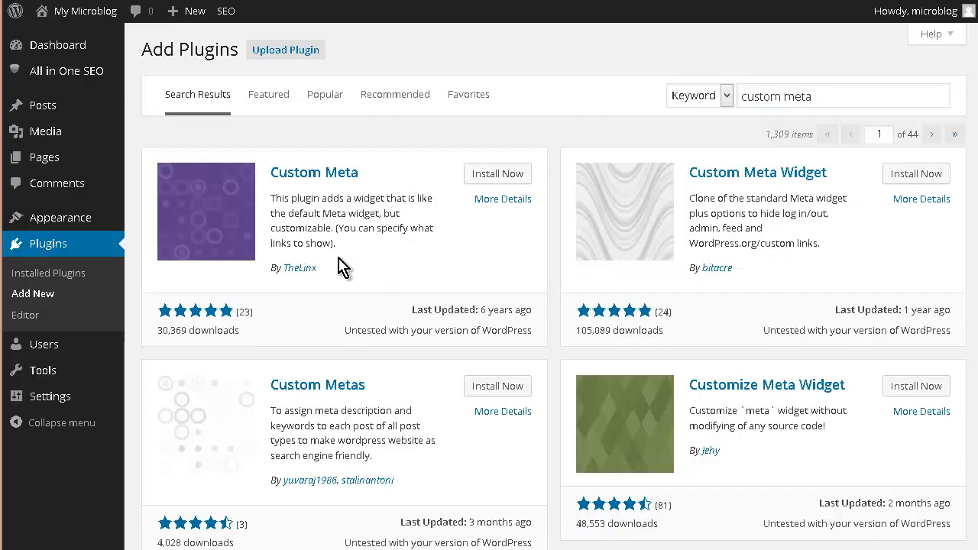
left_click(506, 179)
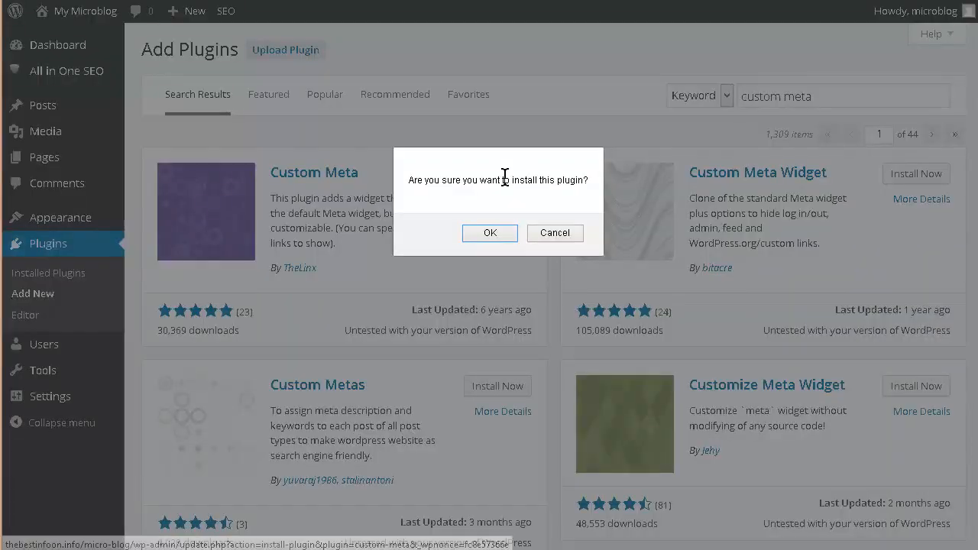
left_click(490, 234)
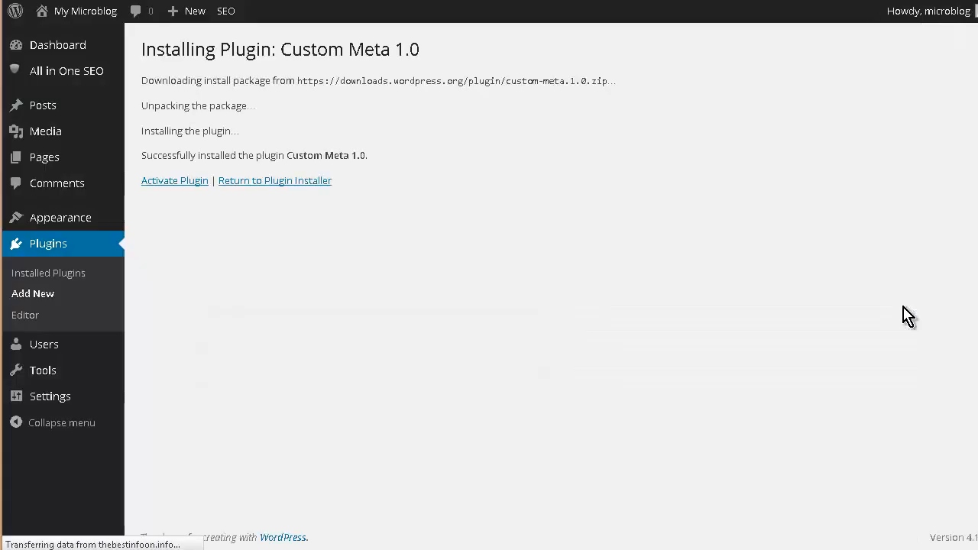
left_click(199, 188)
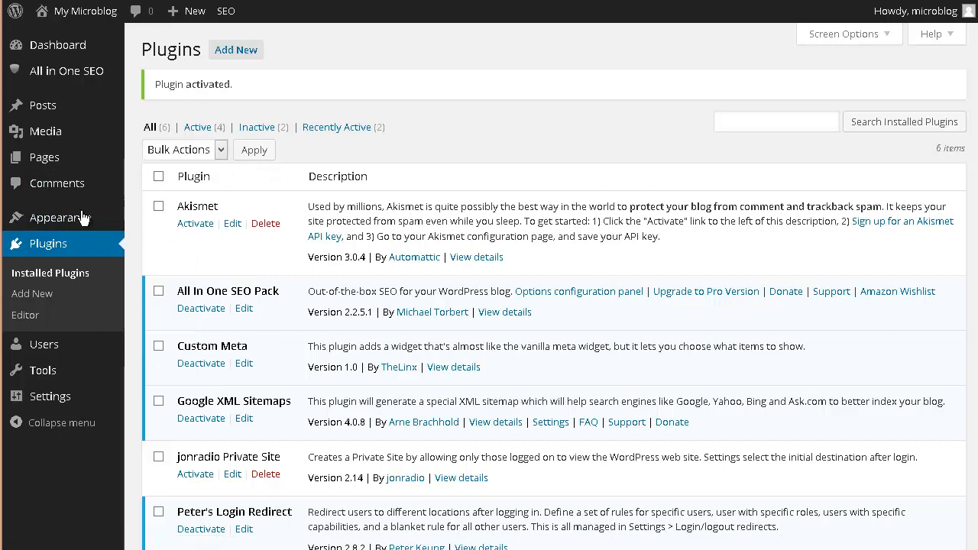
Add the Custom Meta widget to the bottom of the sidebar and save it
mouse_move(83, 218)
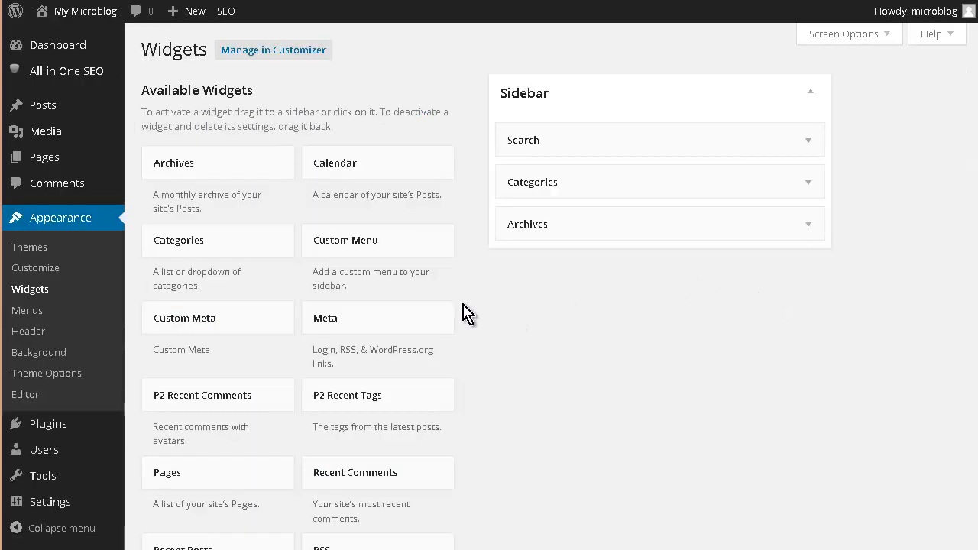
scroll(463, 329, "down", 2)
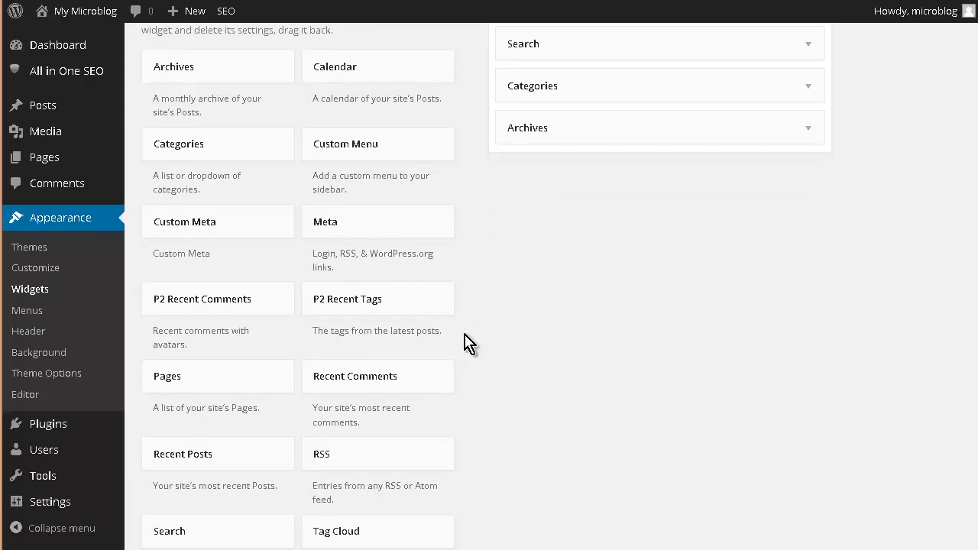
scroll(468, 344, "down", 2)
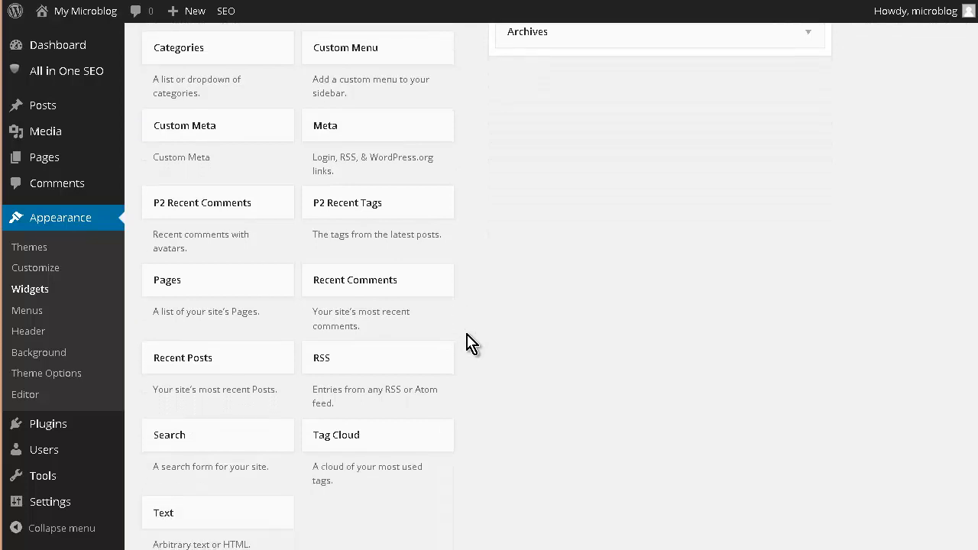
scroll(458, 336, "up", 4)
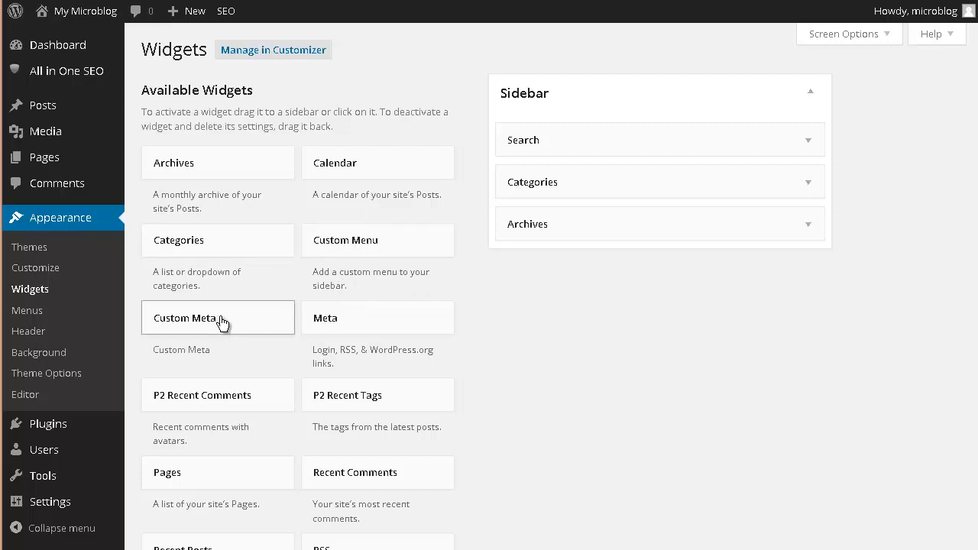
left_click_drag(220, 321, 646, 273)
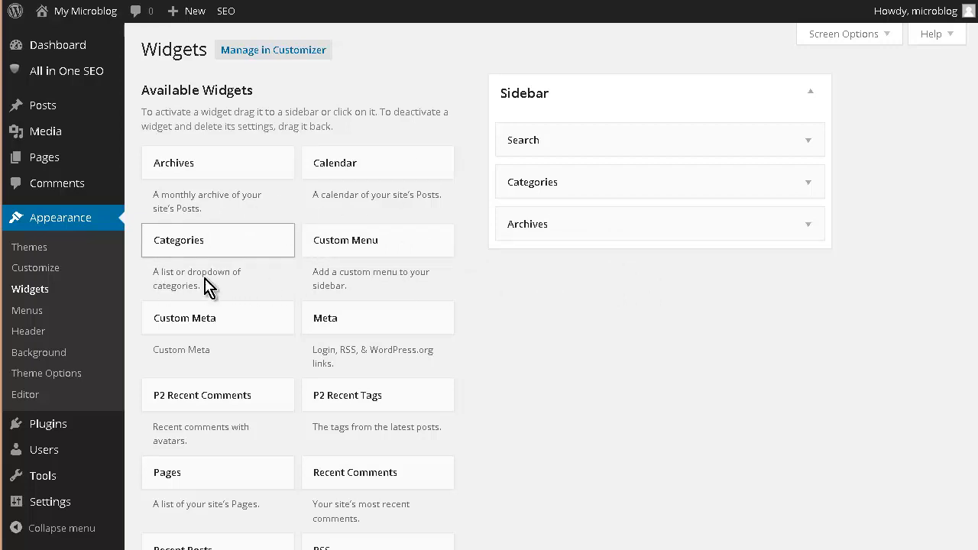
left_click_drag(169, 320, 526, 271)
left_click_drag(613, 301, 614, 303)
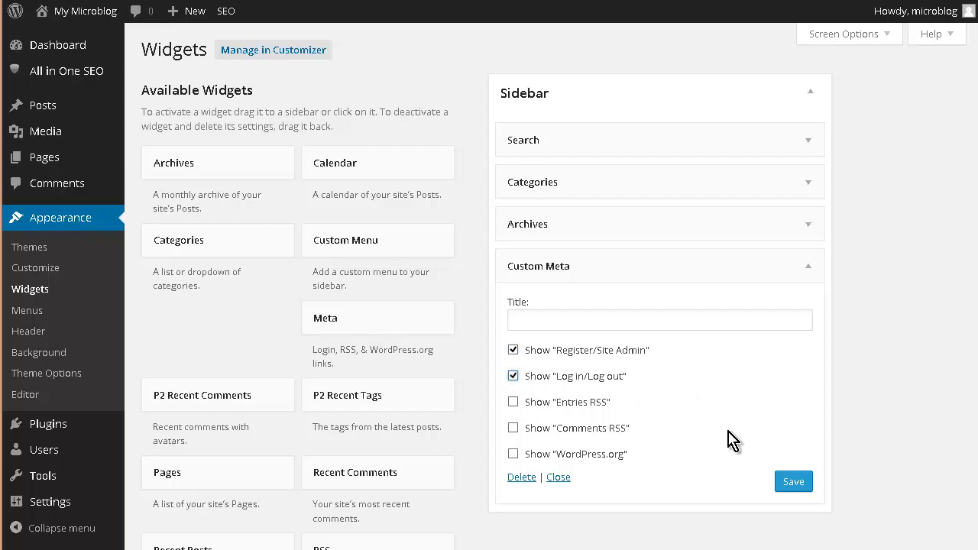
left_click(802, 483)
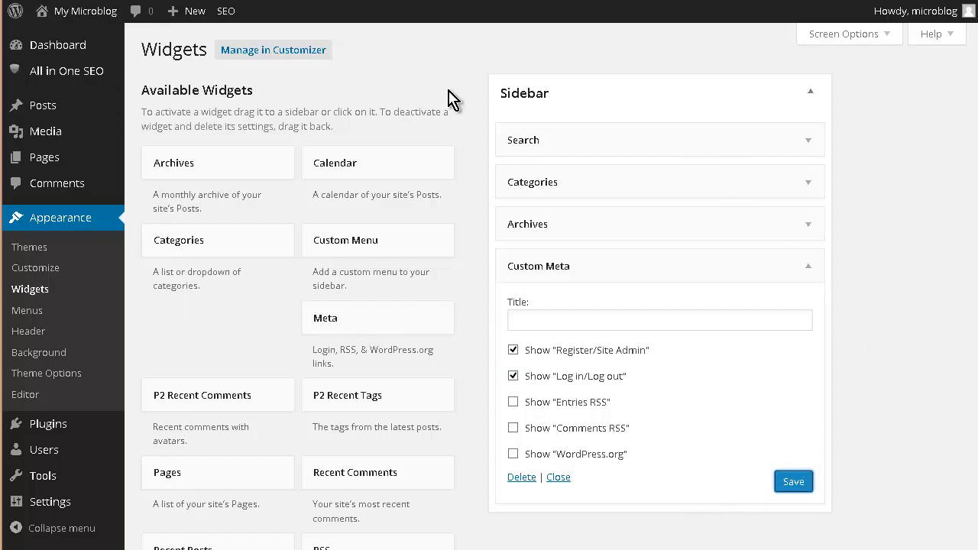
Set the Custom Meta widget's title to Welcome and save it
mouse_move(55, 15)
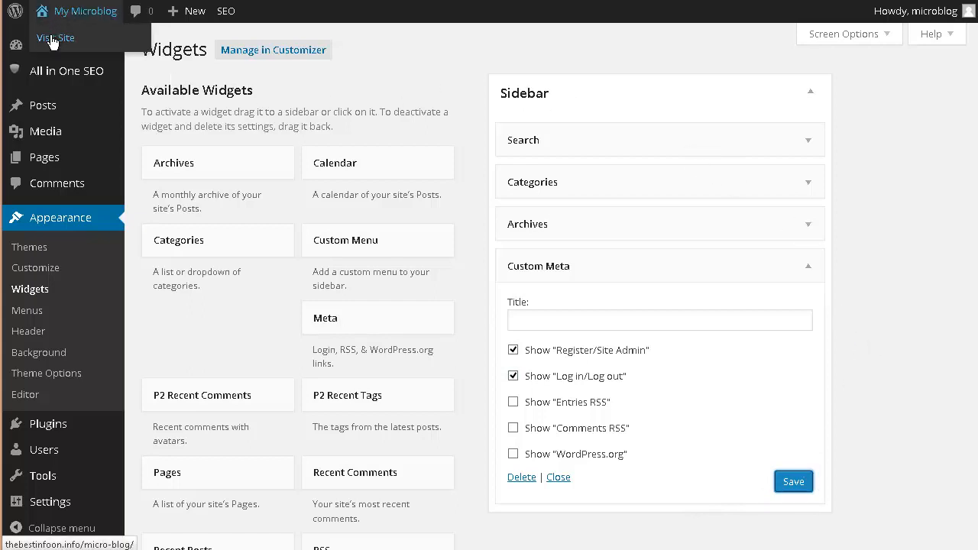
left_click(52, 38)
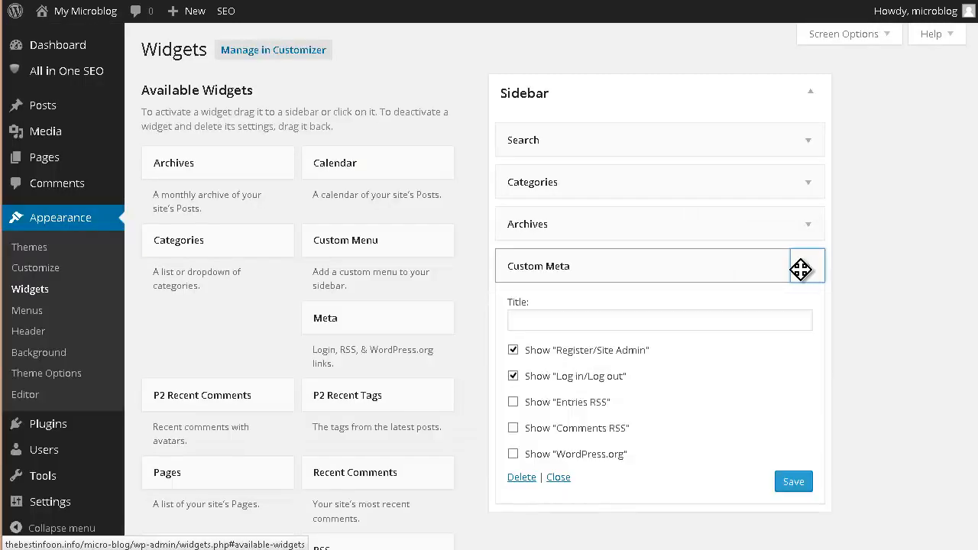
left_click(535, 319)
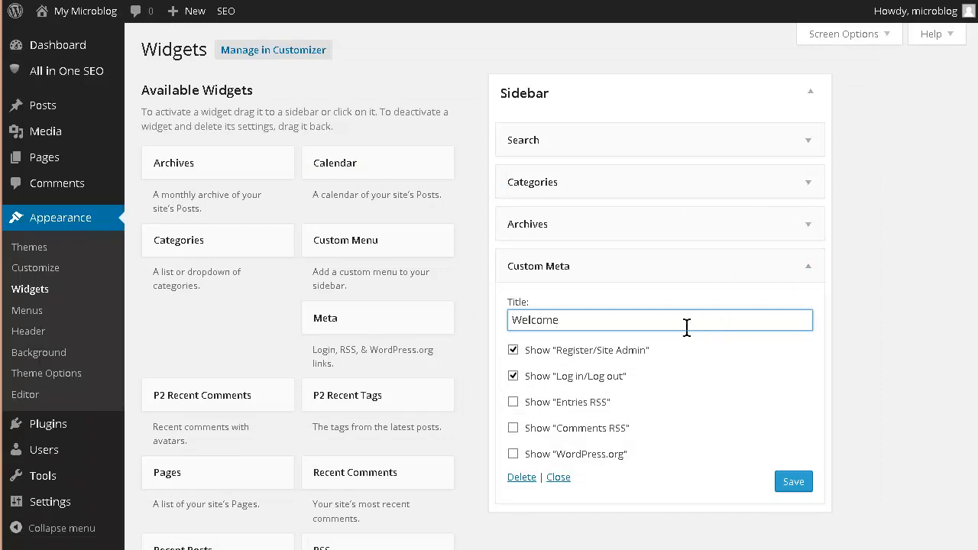
type("Welcome")
scroll(749, 352, "down", 3)
key("Return")
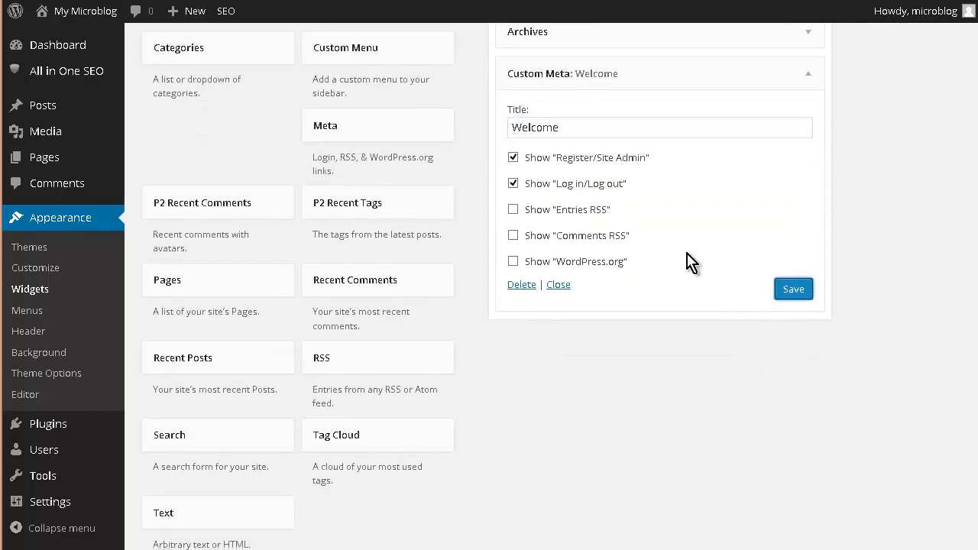
On the site, publish the update "Hi there" tagged welcome in the General Discussion category
scroll(197, 131, "up", 5)
mouse_move(73, 11)
left_click(73, 36)
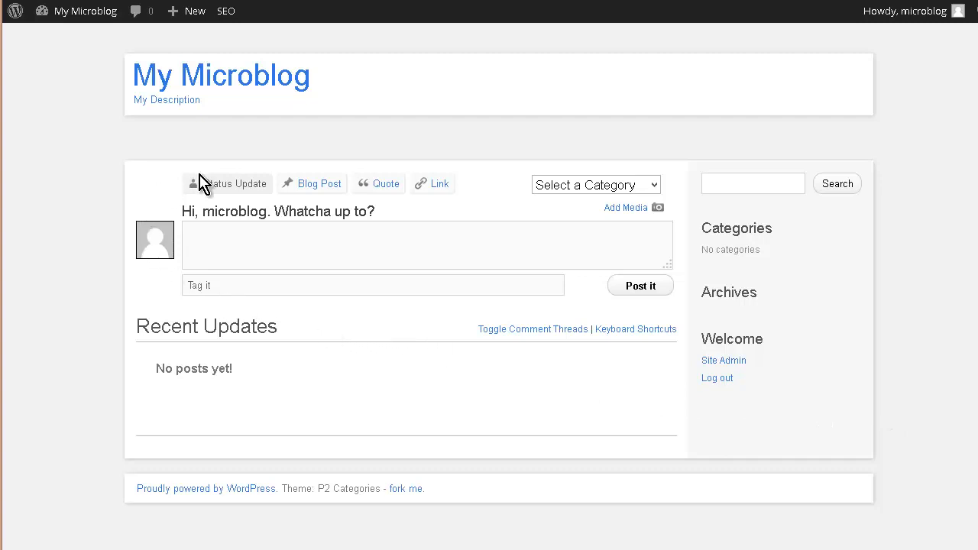
left_click(655, 188)
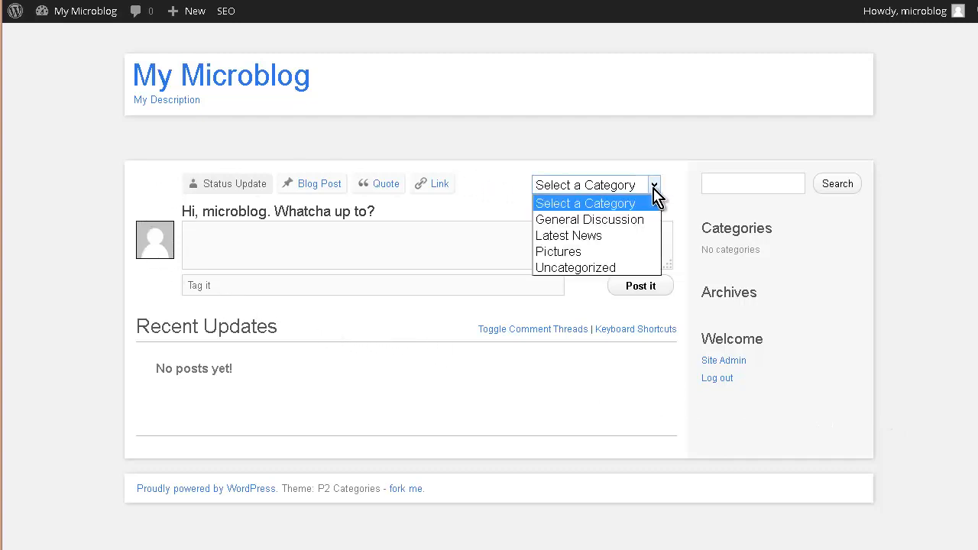
left_click(635, 219)
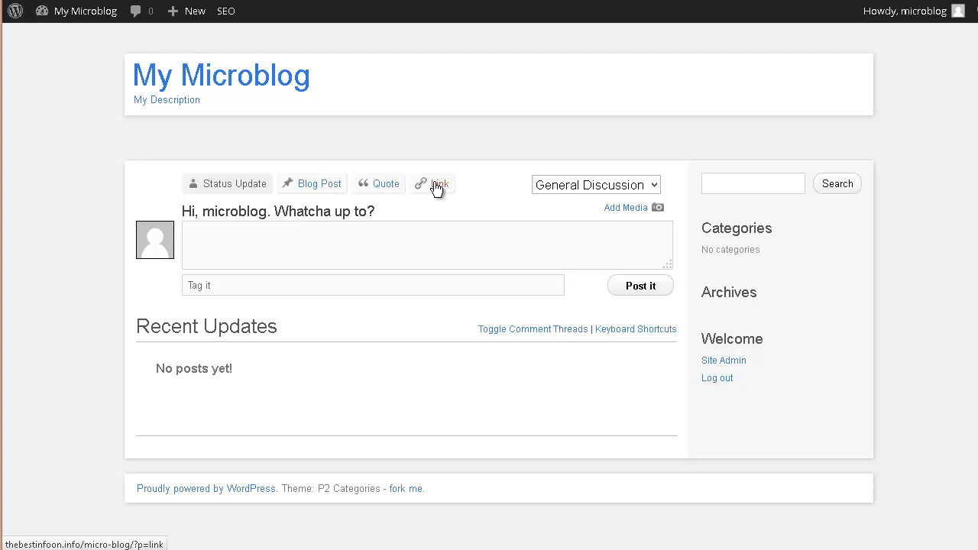
left_click(199, 235)
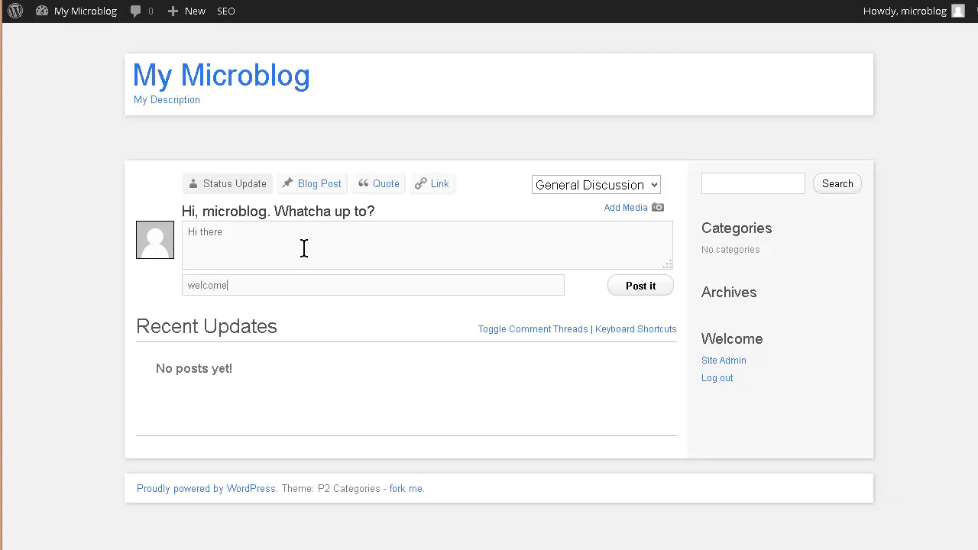
left_click(637, 289)
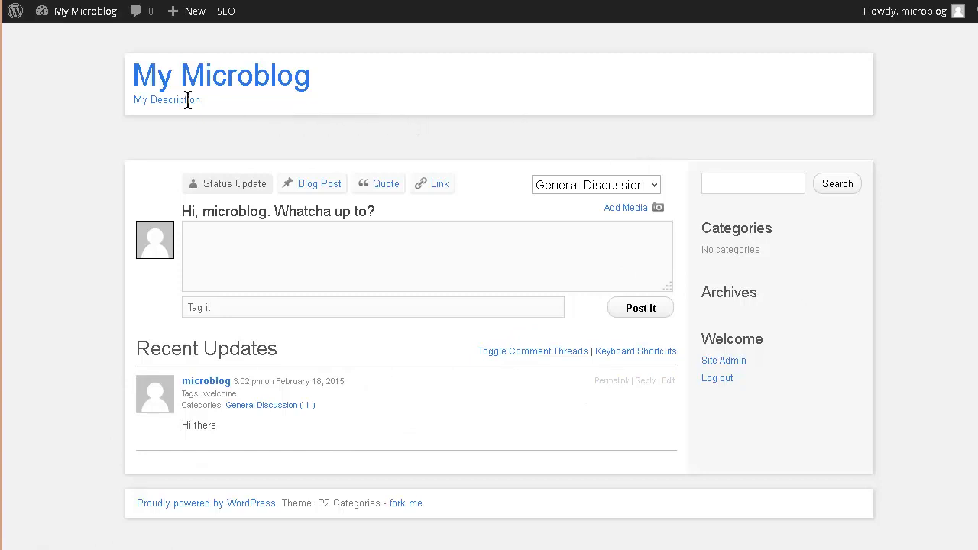
Add a Tag Cloud widget to the sidebar below Archives, title it Tag Cloud, and save it
mouse_move(84, 19)
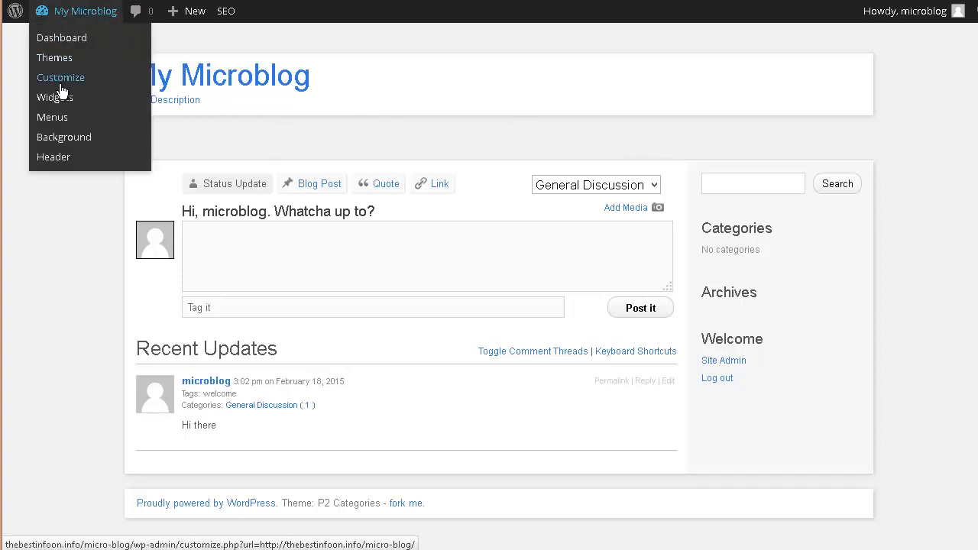
left_click(66, 98)
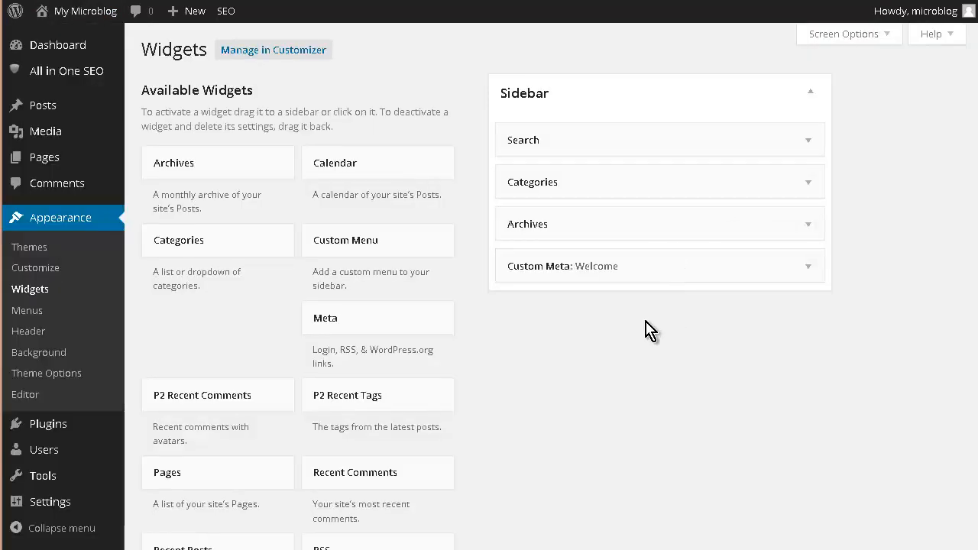
scroll(390, 388, "down", 3)
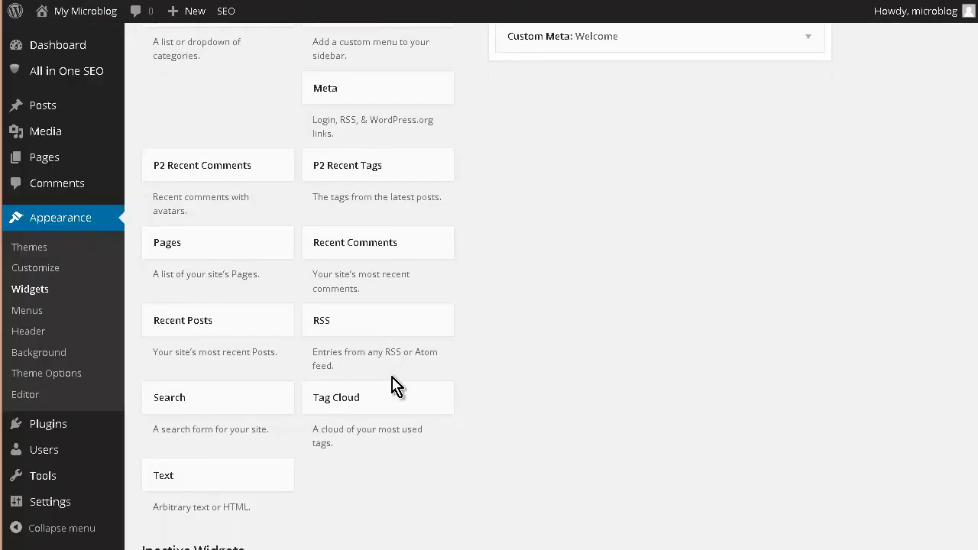
left_click_drag(446, 353, 534, 270)
scroll(634, 410, "up", 4)
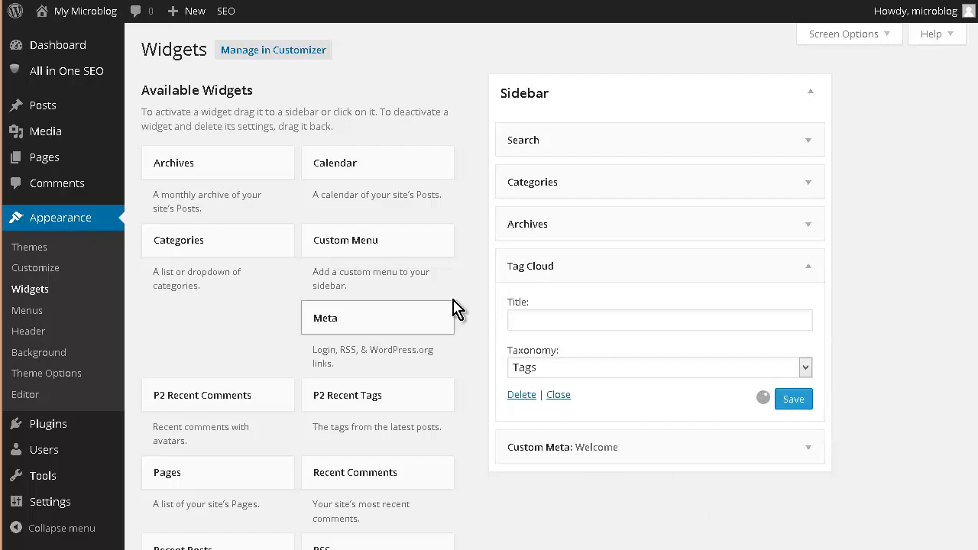
left_click(540, 317)
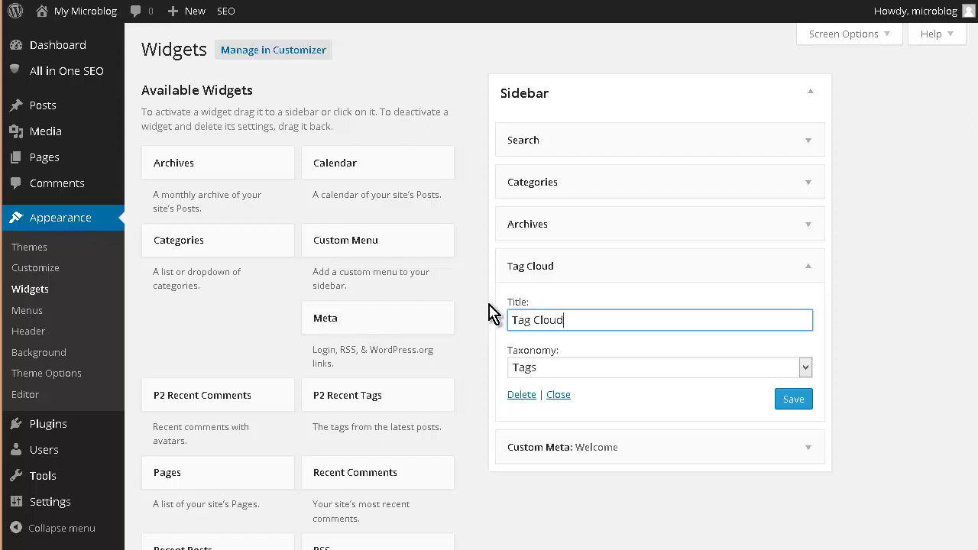
left_click(793, 401)
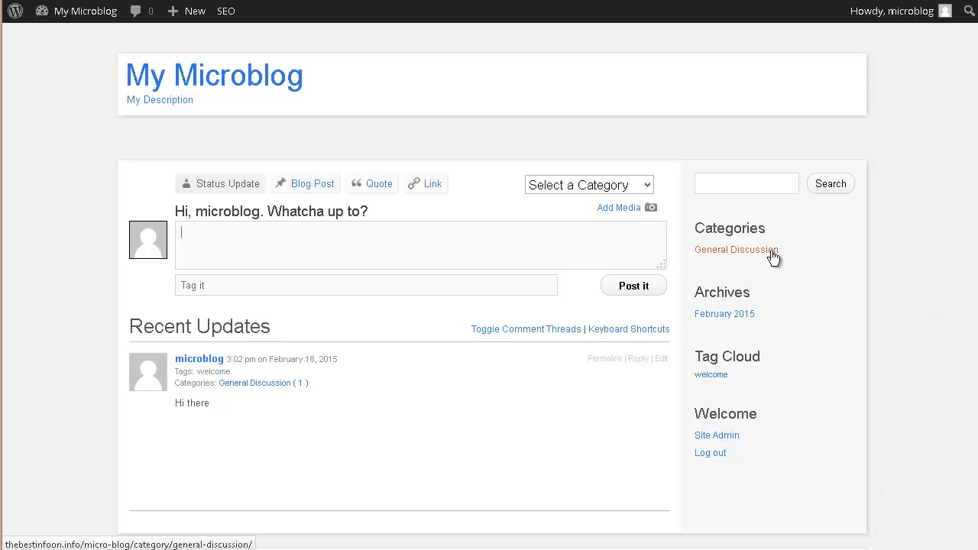
Open the Customizer and turn off the display of the header text
scroll(720, 272, "down", 1)
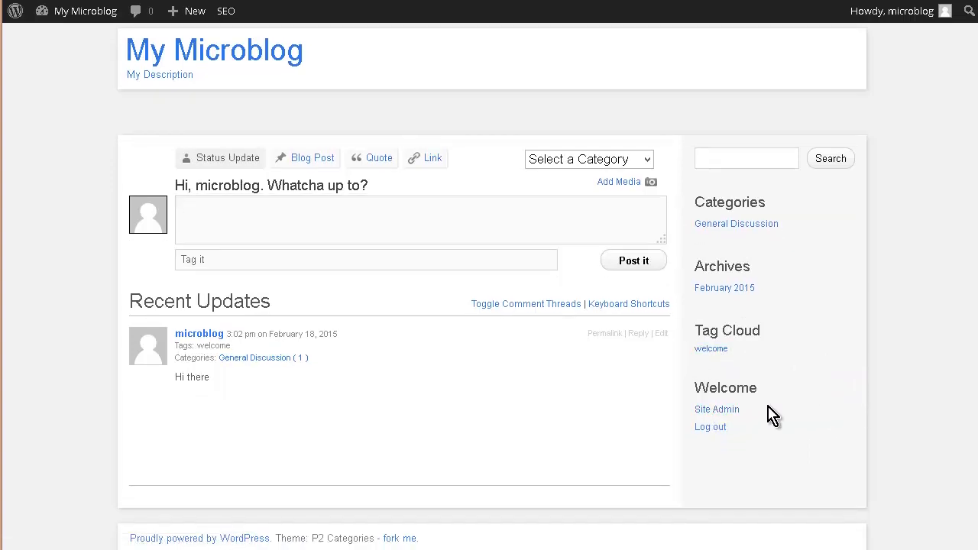
scroll(769, 411, "up", 1)
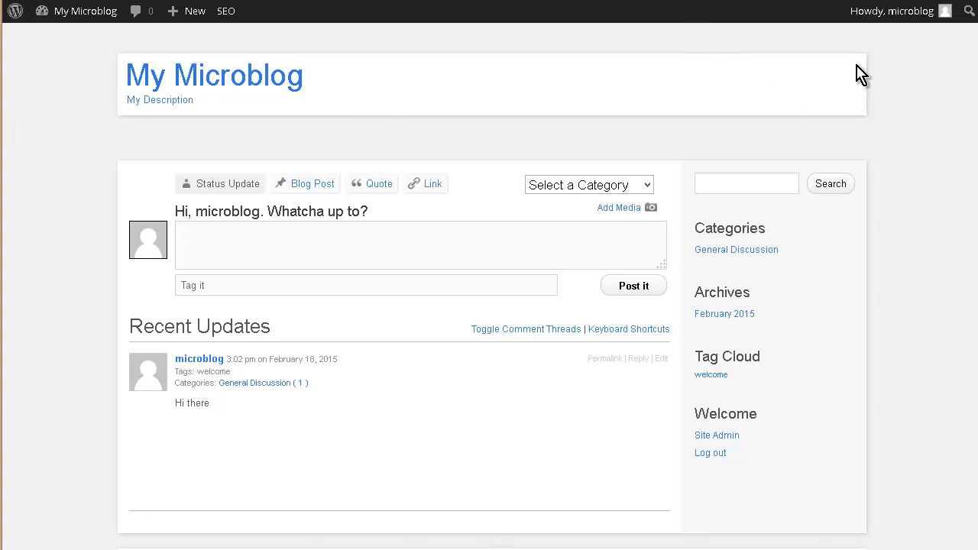
mouse_move(45, 13)
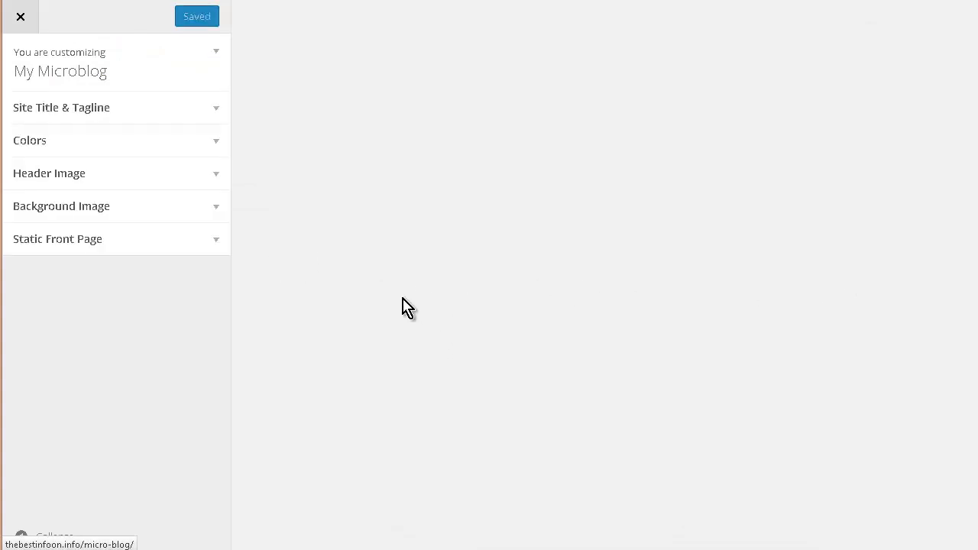
left_click(218, 114)
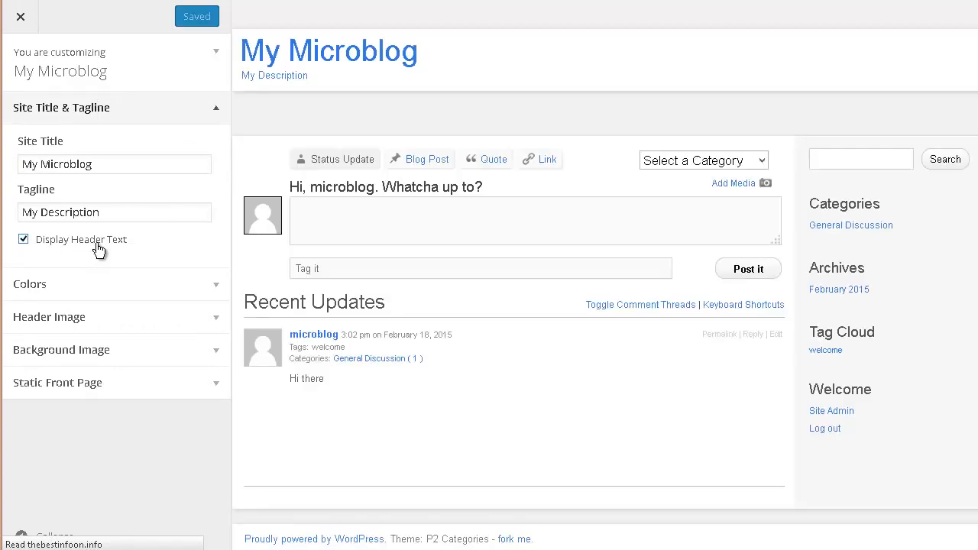
left_click(23, 240)
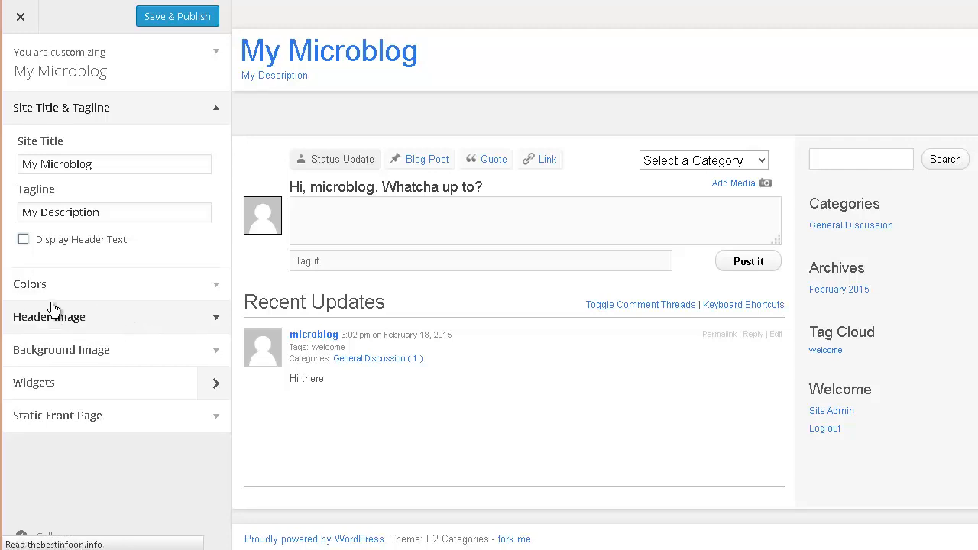
Set the site background colour to red #dd3333
left_click(220, 288)
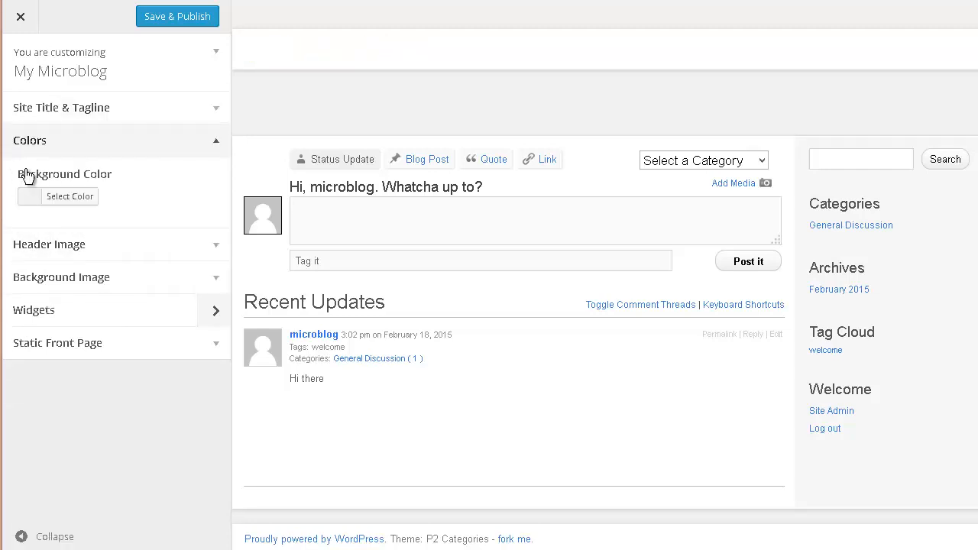
left_click(70, 198)
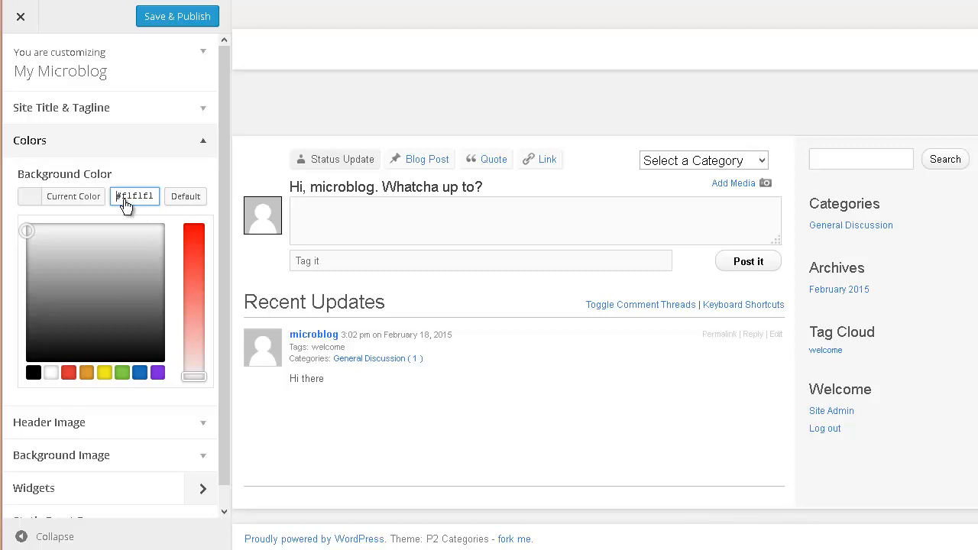
left_click(70, 374)
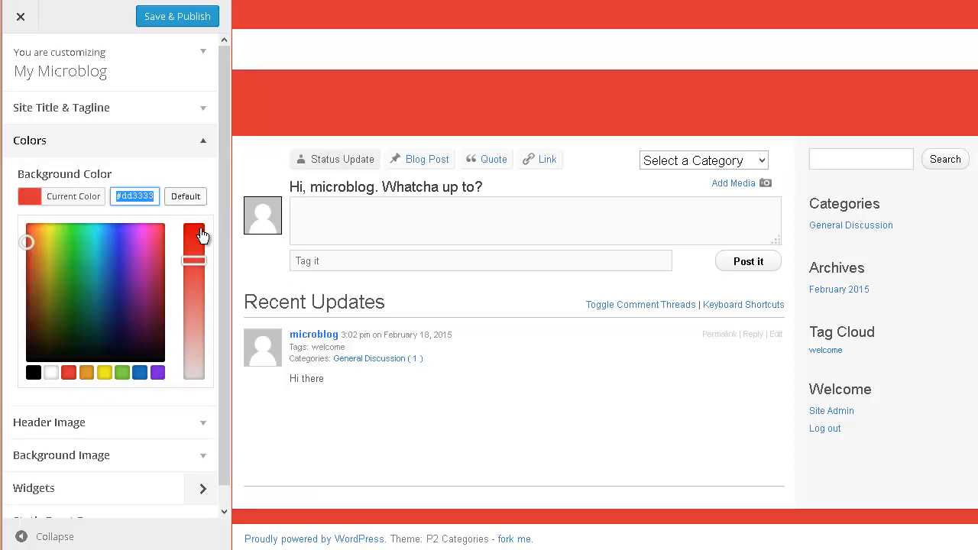
Upload header.jpg from the microblog folder as the header image and crop it
scroll(201, 307, "down", 1)
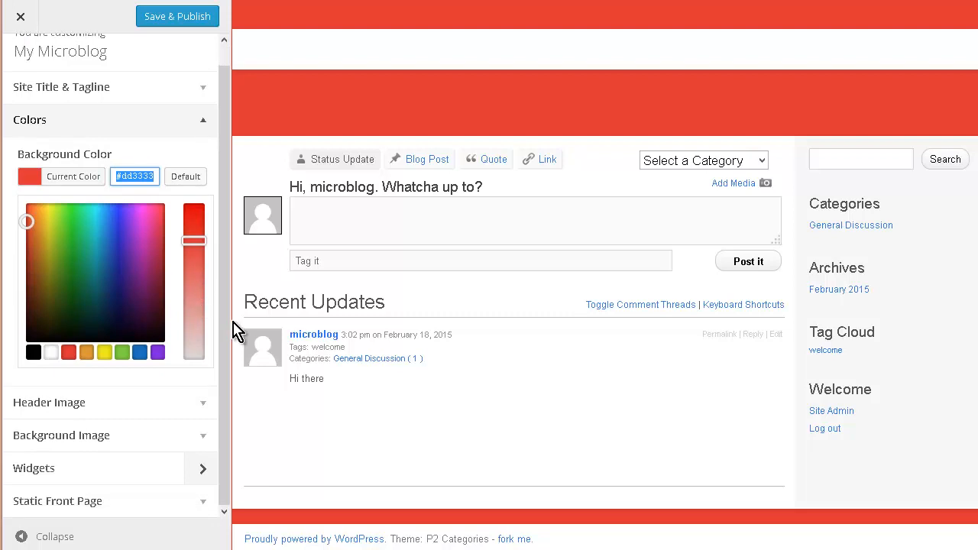
left_click(201, 406)
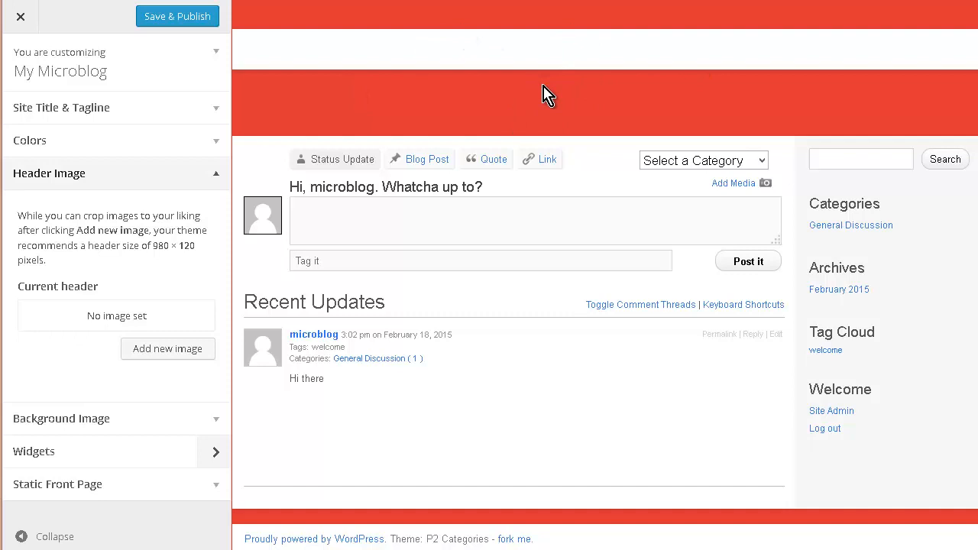
left_click(163, 354)
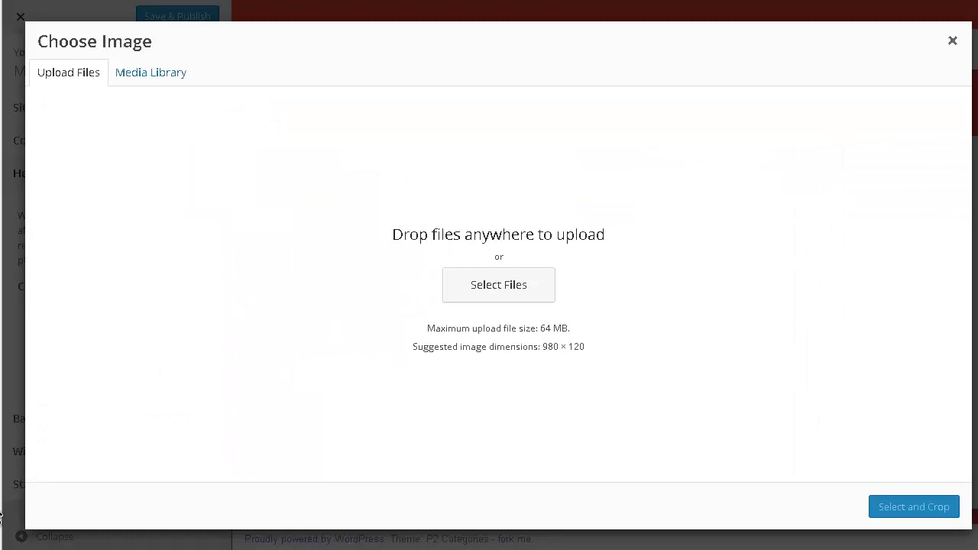
key("alt+Tab")
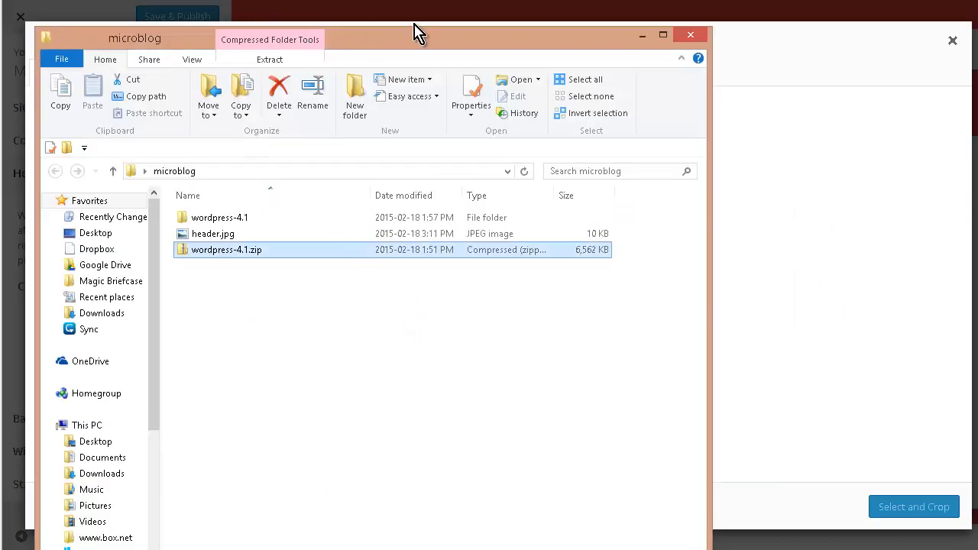
left_click_drag(430, 43, 817, 145)
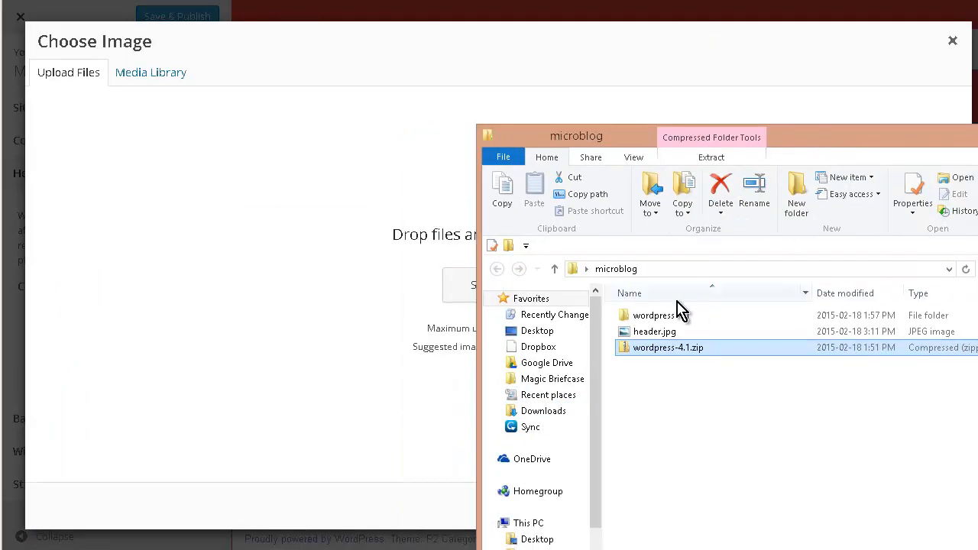
left_click(662, 332)
left_click_drag(634, 332, 455, 291)
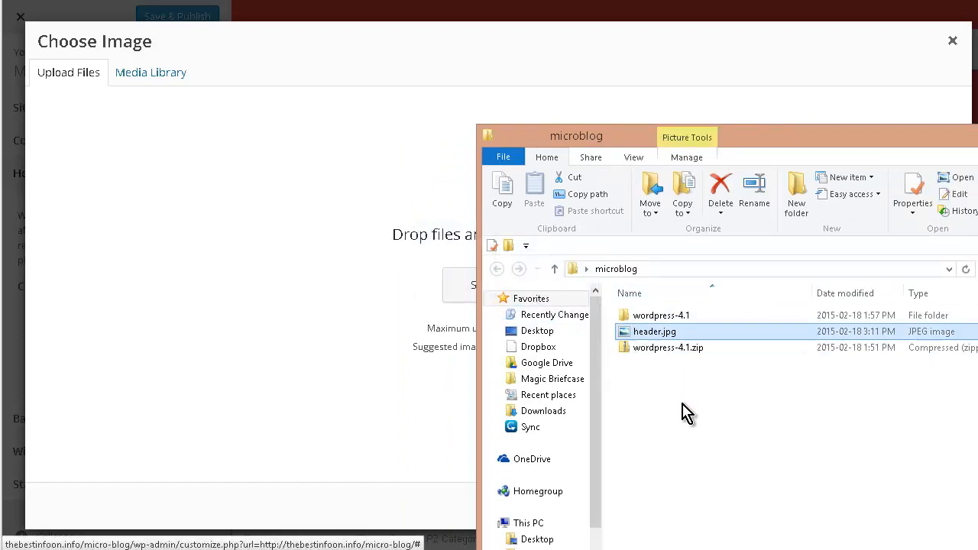
left_click_drag(661, 338, 295, 454)
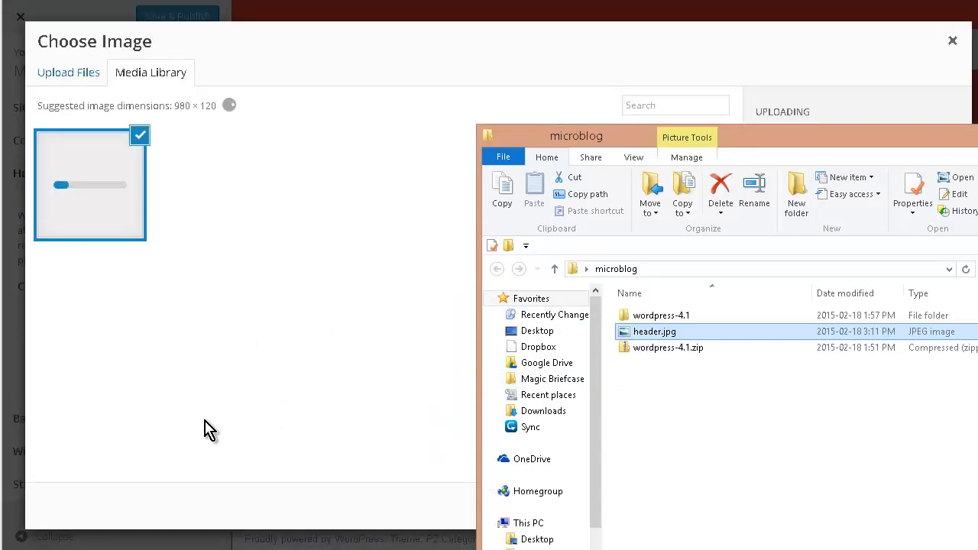
left_click(260, 337)
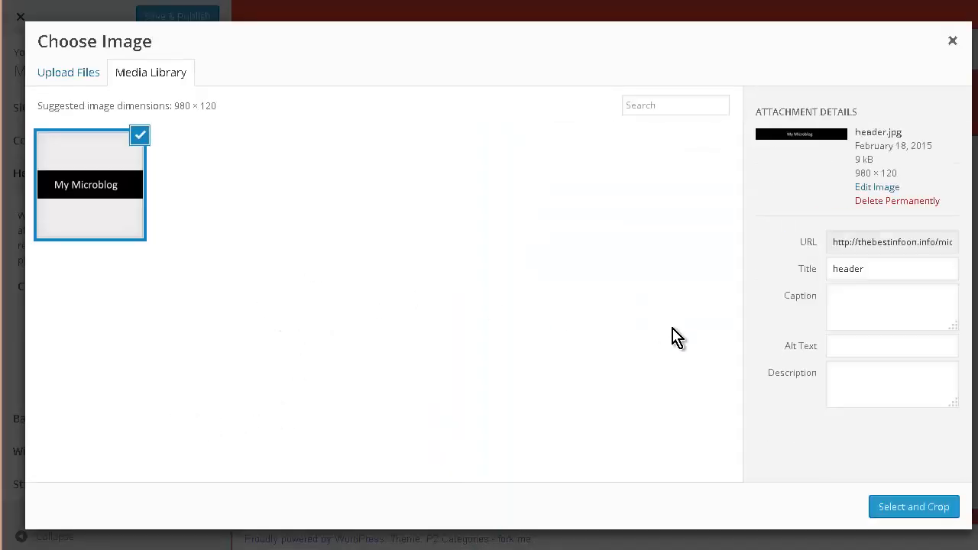
left_click(916, 507)
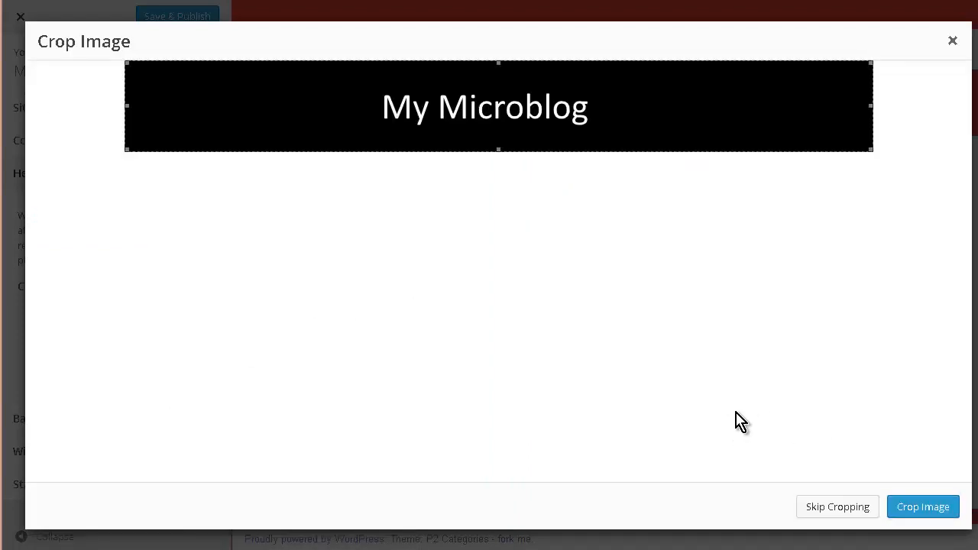
left_click(917, 506)
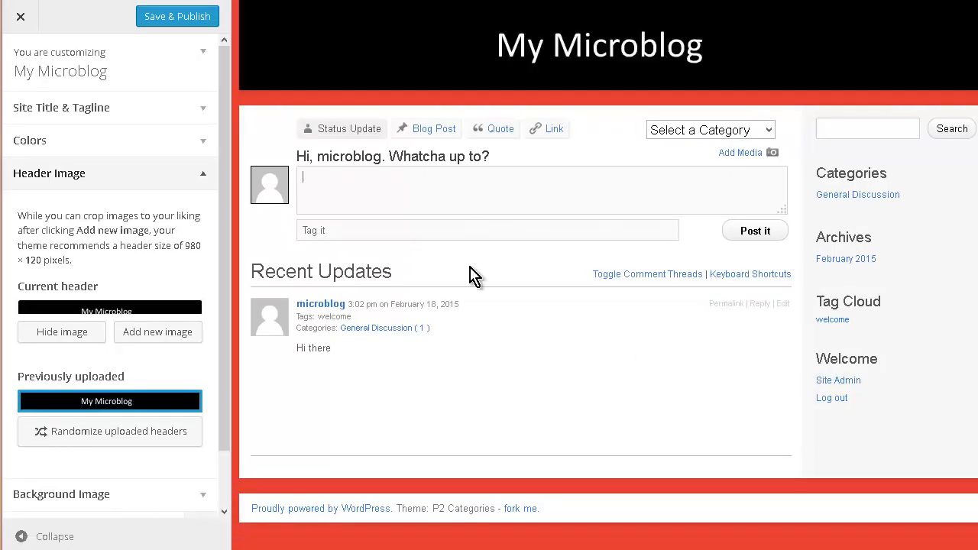
Save and publish the Customizer changes, then close the Customizer
left_click(130, 497)
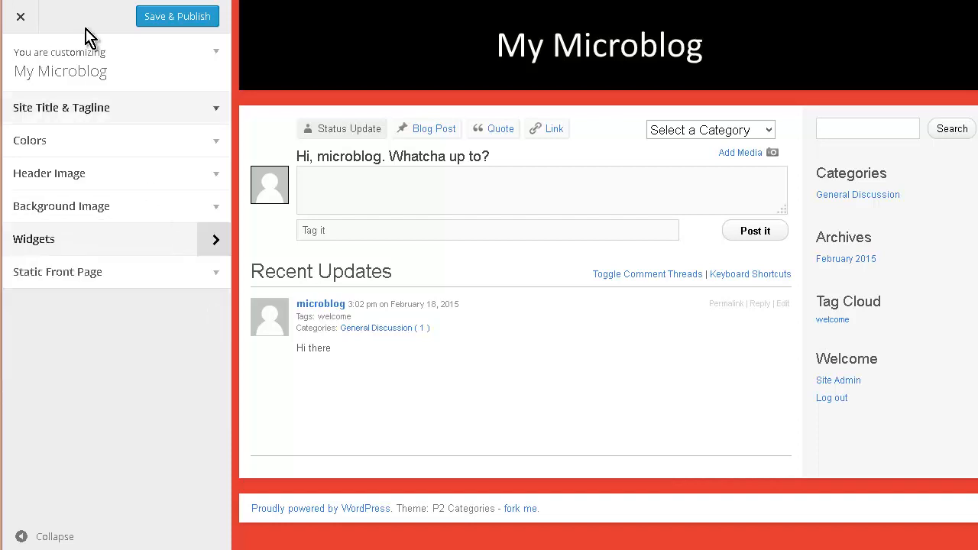
left_click(175, 19)
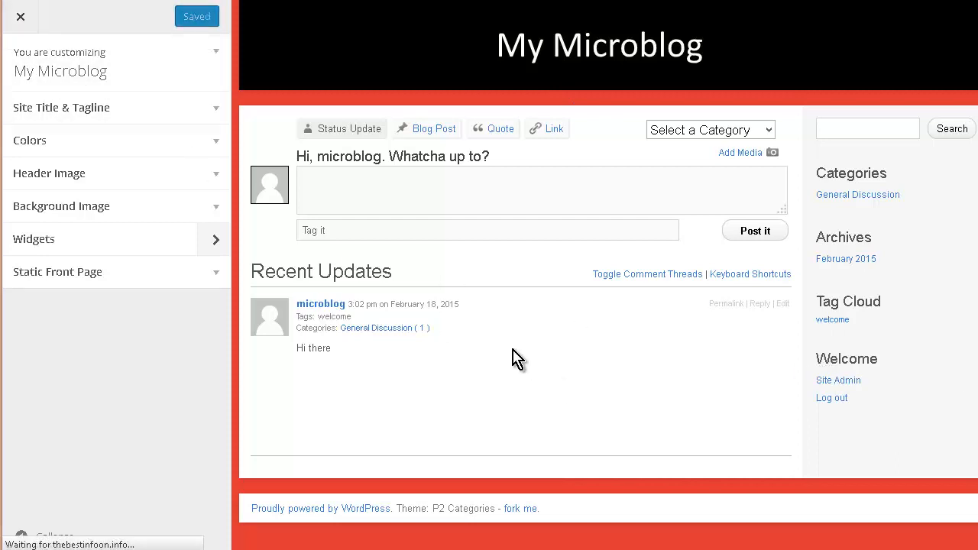
left_click(21, 16)
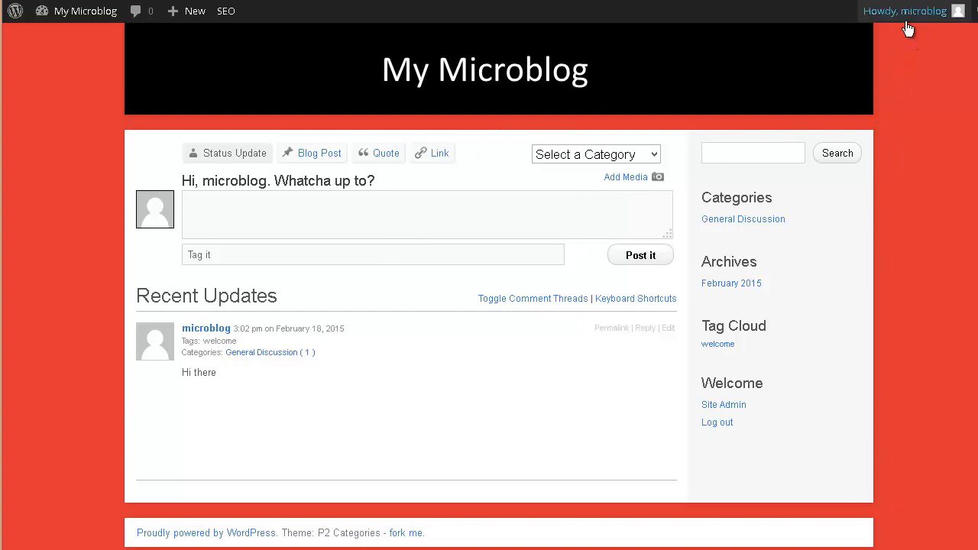
Go to the dashboard and log out of the administrator account
mouse_move(907, 23)
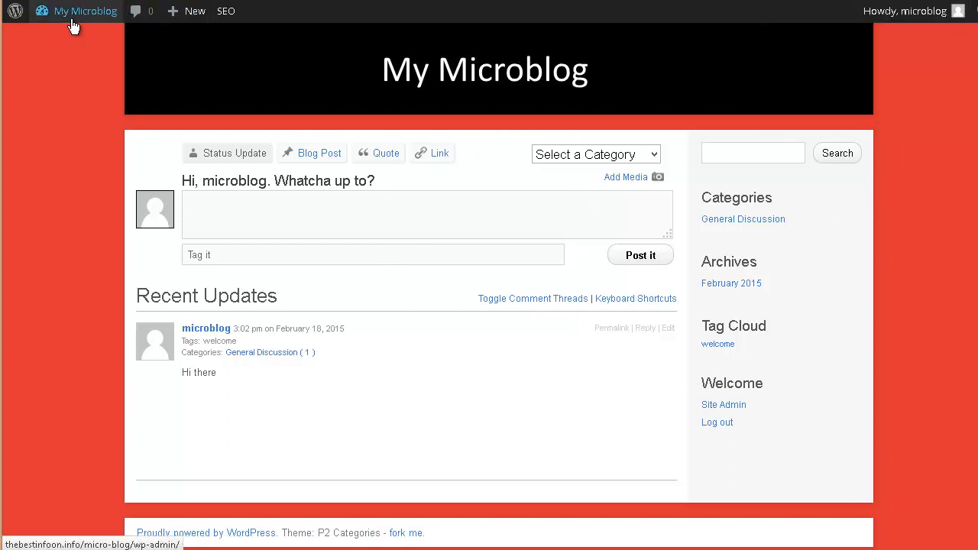
mouse_move(72, 25)
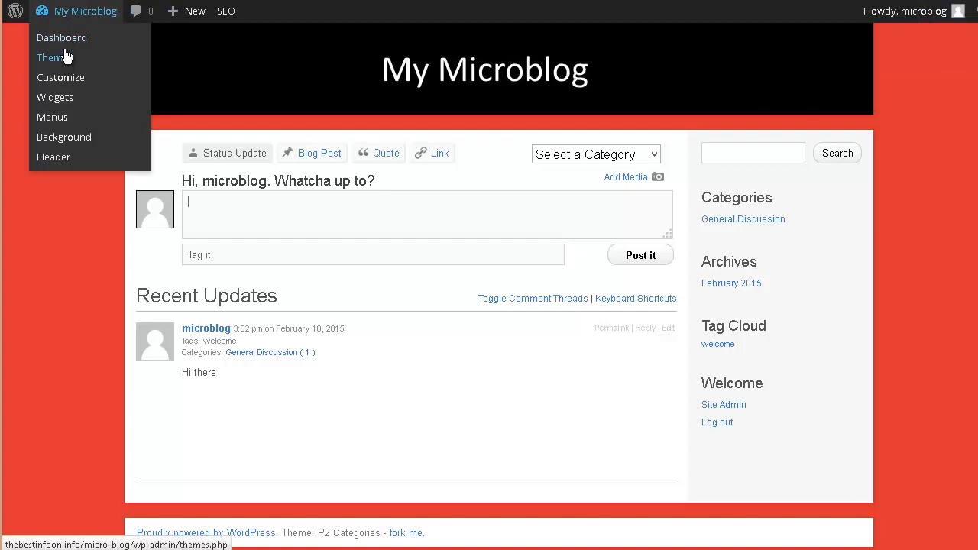
left_click(78, 36)
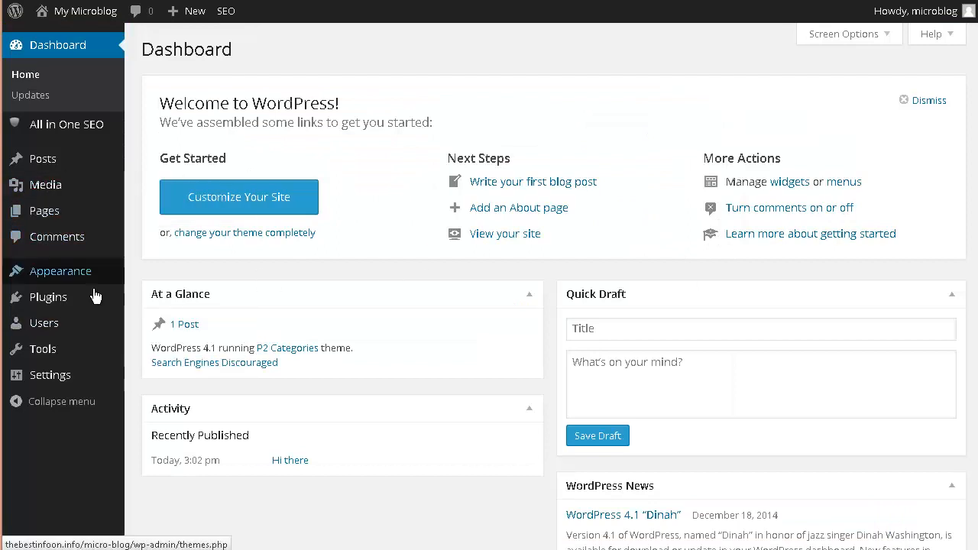
mouse_move(44, 331)
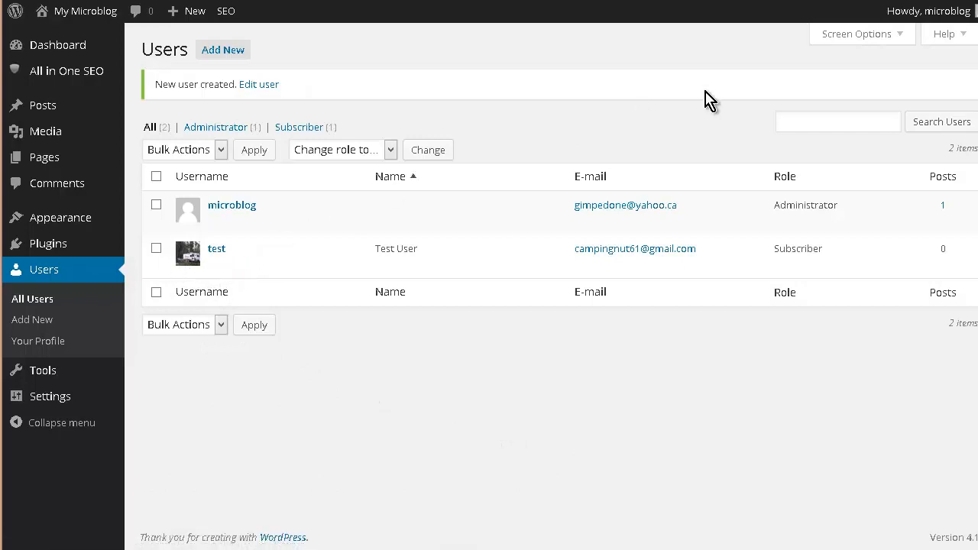
mouse_move(936, 19)
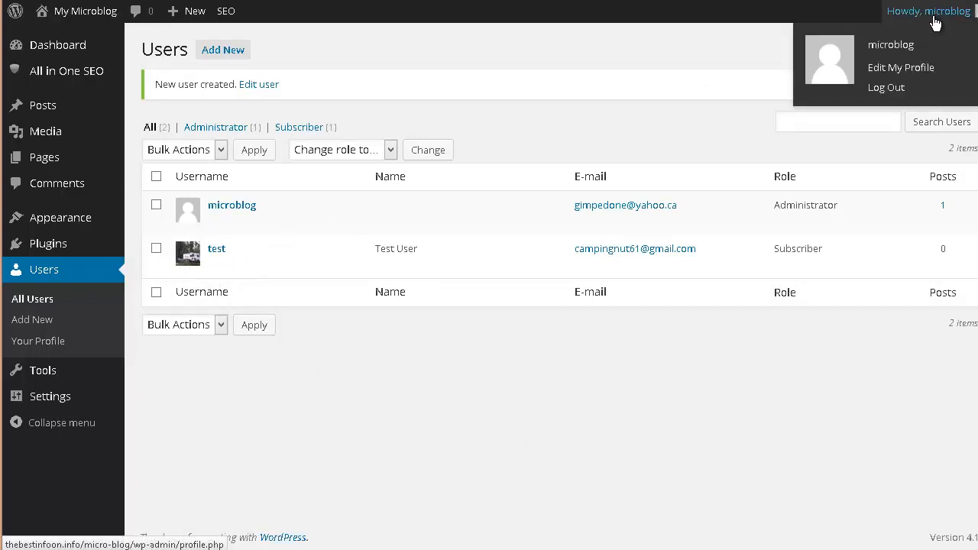
left_click(888, 87)
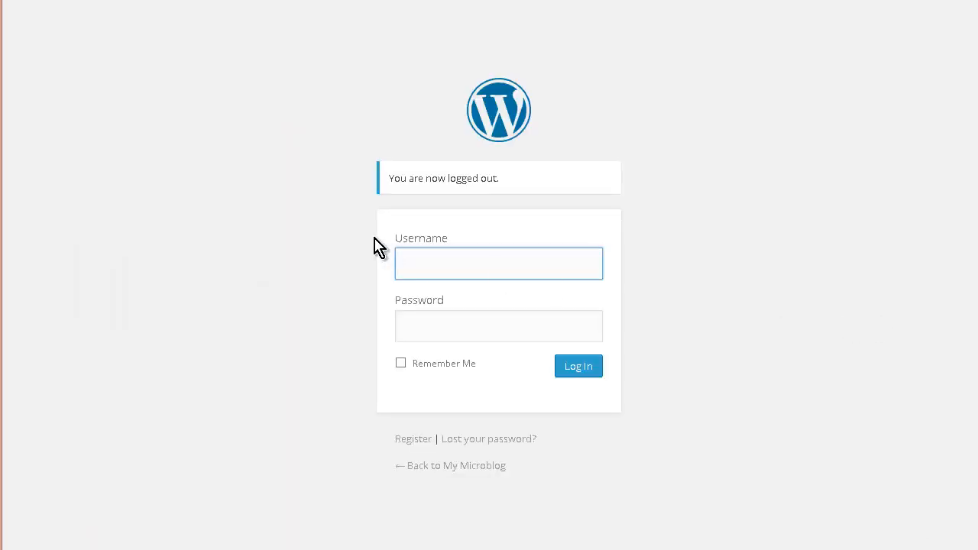
Log in with the username test and the account password
type("t")
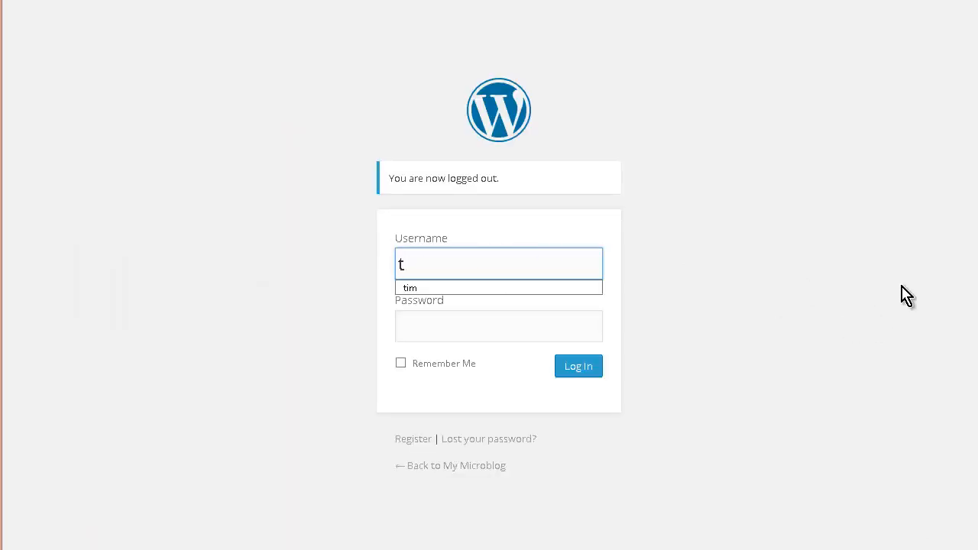
type("est")
key("Tab")
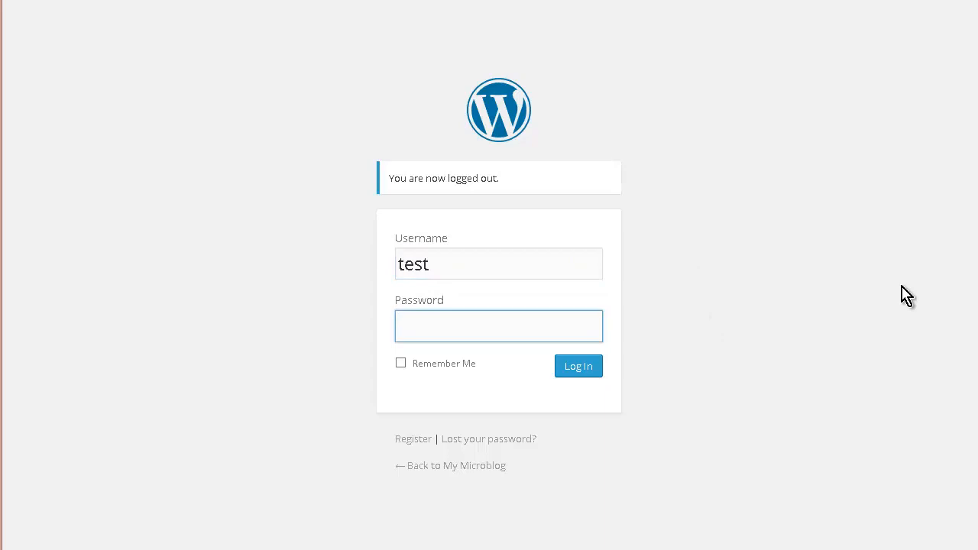
key("Return")
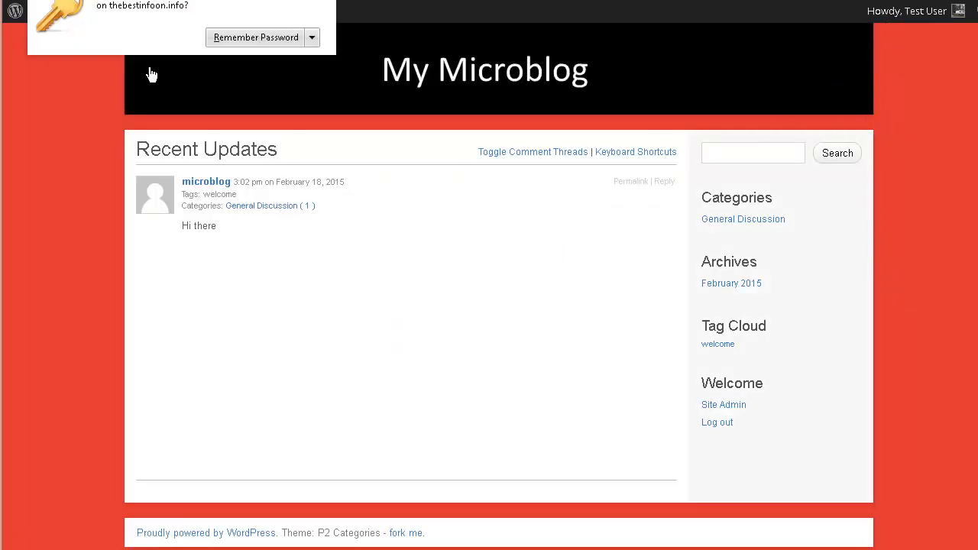
Reply to the "Hi there" post with the comment "Hi back"
left_click(333, 5)
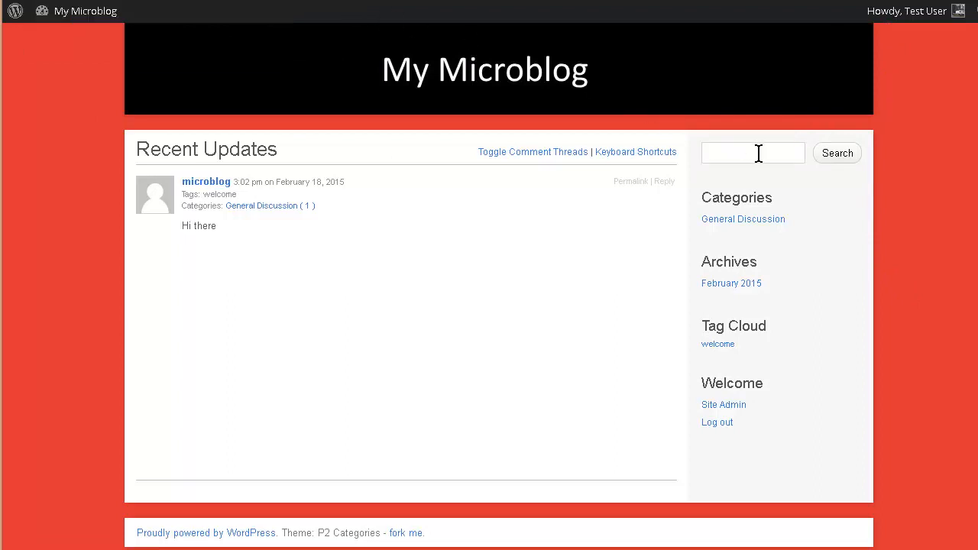
mouse_move(922, 22)
left_click(664, 182)
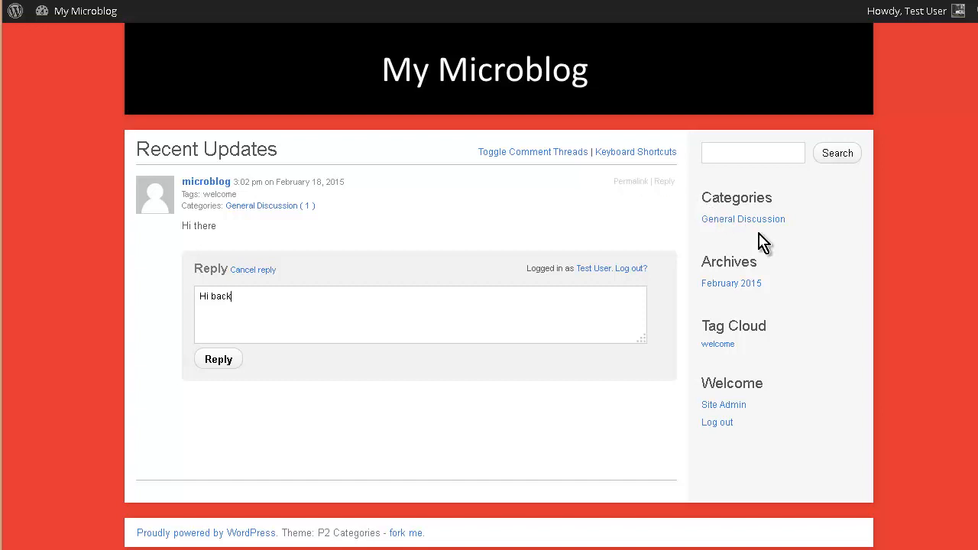
left_click(207, 365)
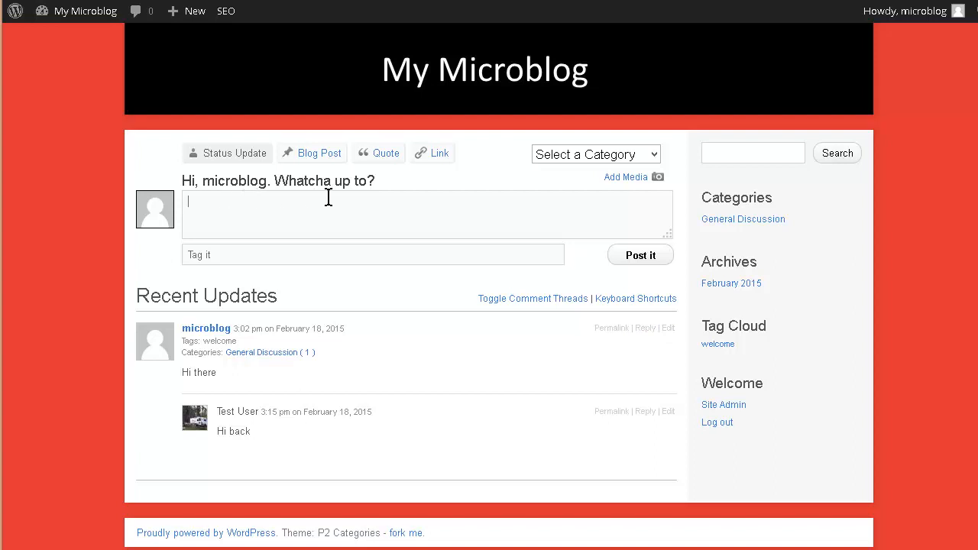
In the P2 theme options, allow any registered member to post, choose the Santa background image, and update the options
mouse_move(59, 16)
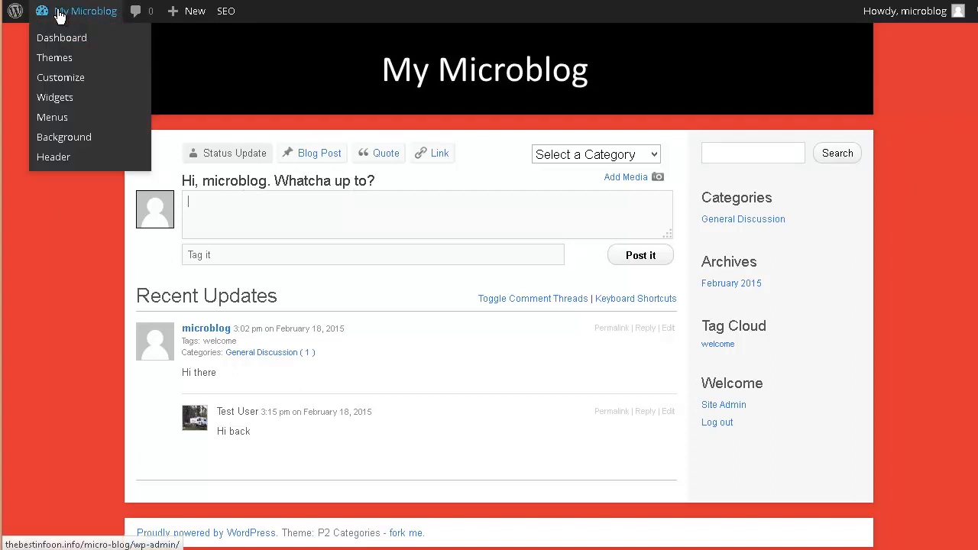
left_click(60, 40)
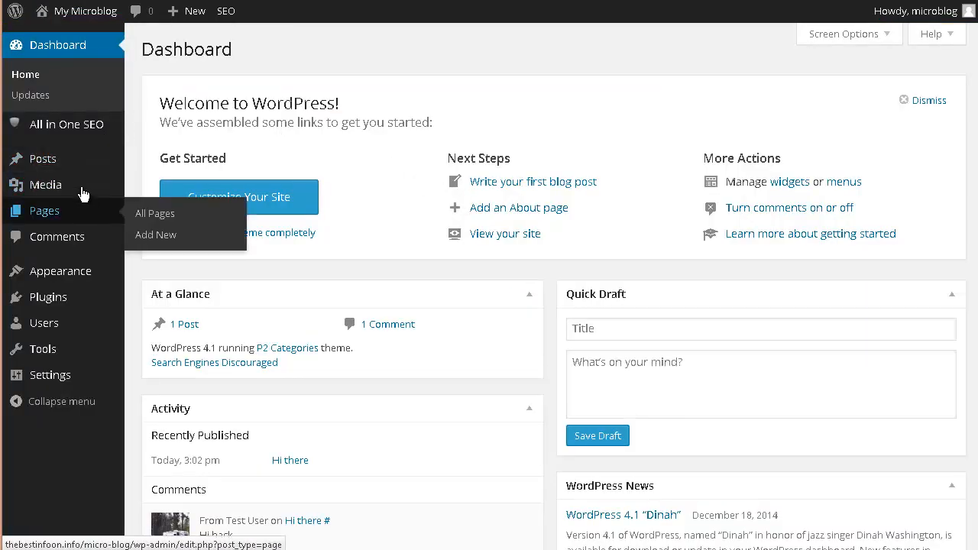
mouse_move(48, 275)
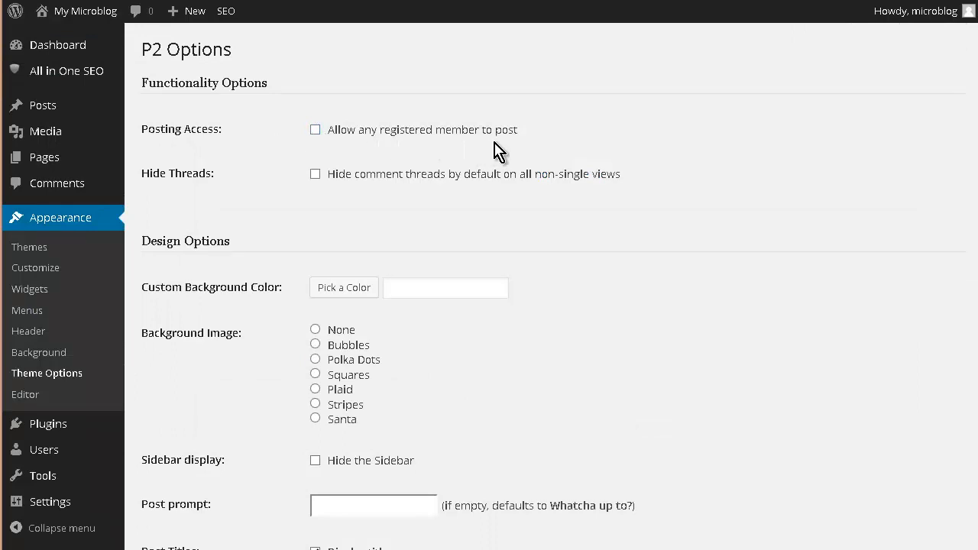
left_click(315, 131)
scroll(309, 298, "down", 3)
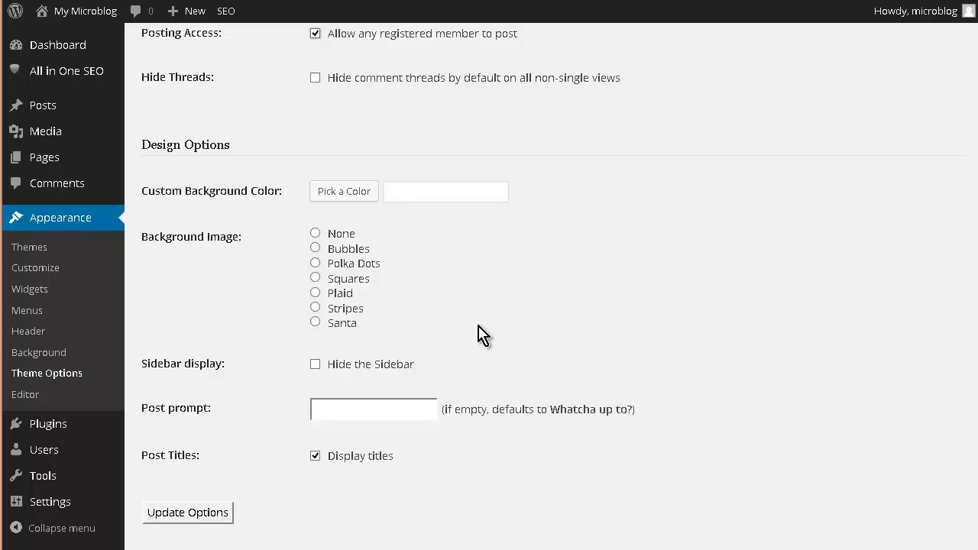
left_click(320, 325)
scroll(272, 356, "down", 1)
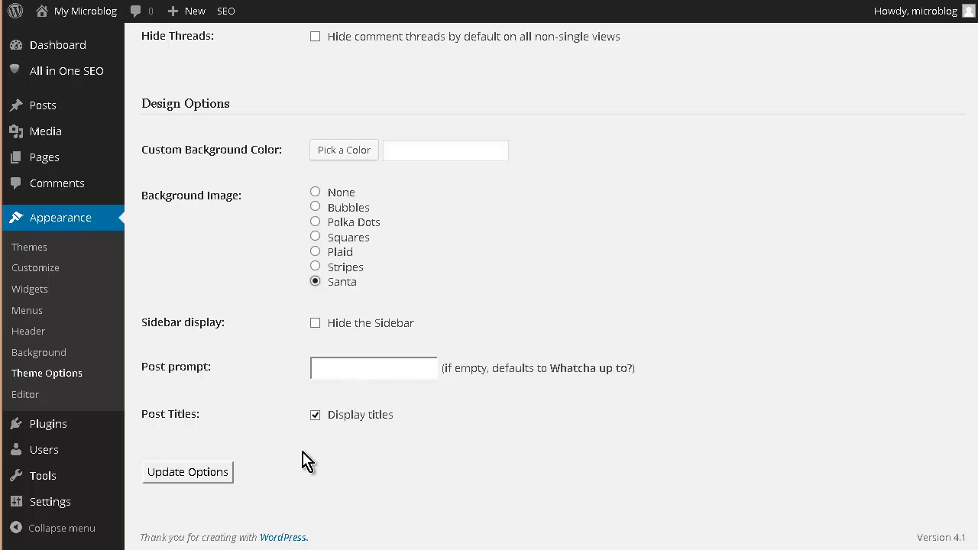
left_click(183, 479)
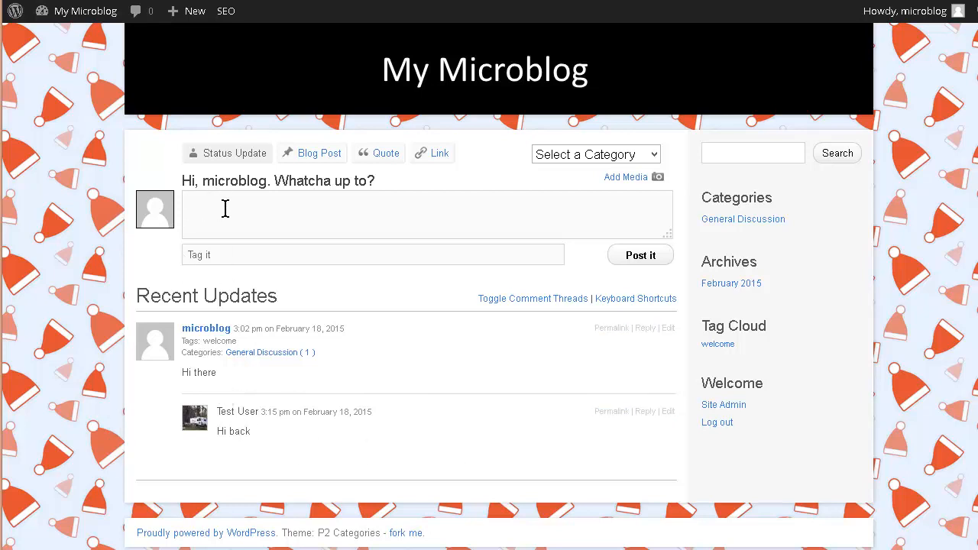
Hide and then show the comment threads on the front page
left_click(535, 304)
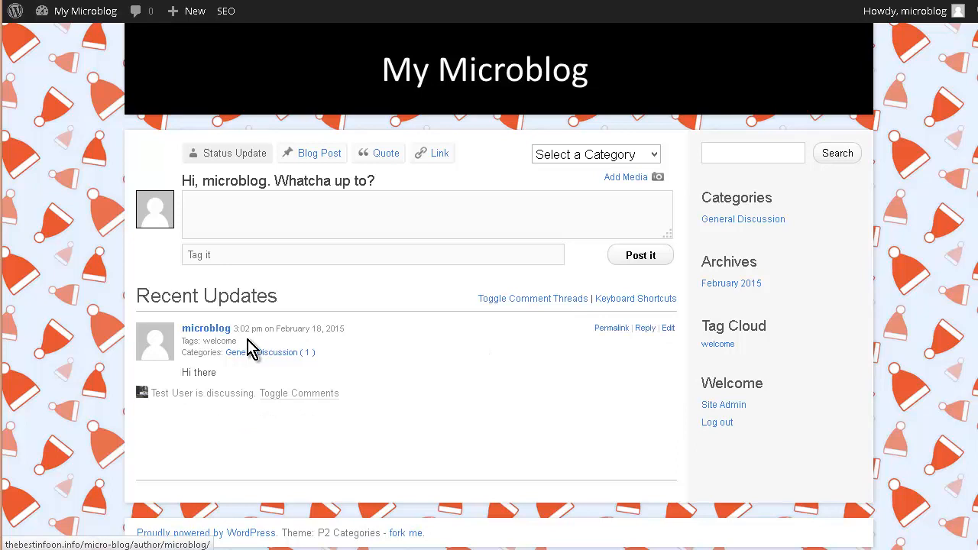
left_click(511, 299)
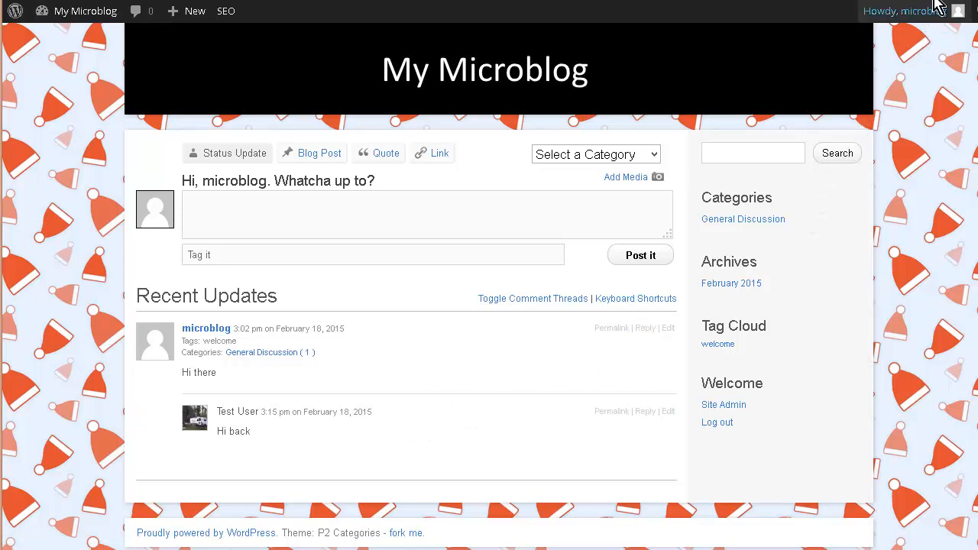
Log out of the administrator account
mouse_move(936, 29)
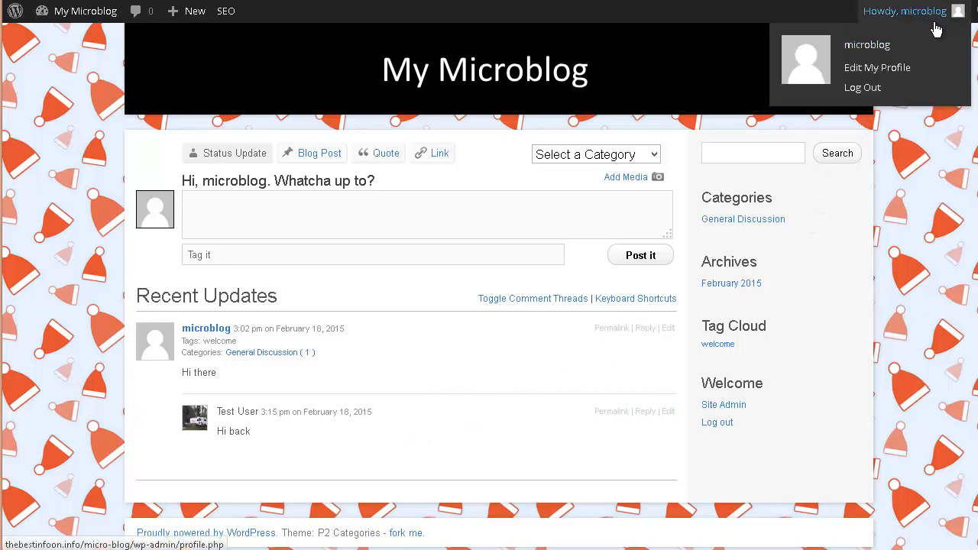
left_click(872, 90)
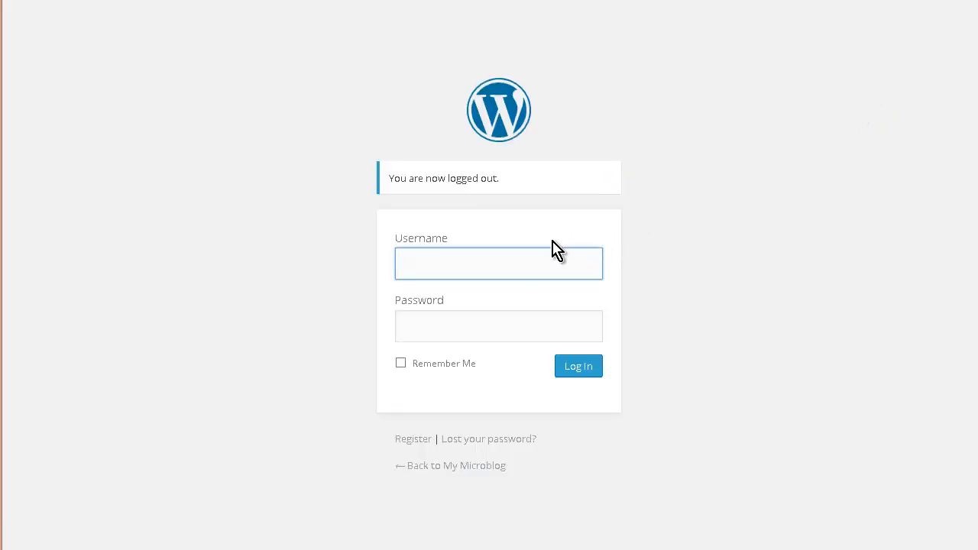
Log in with the username test and the account password
type("t")
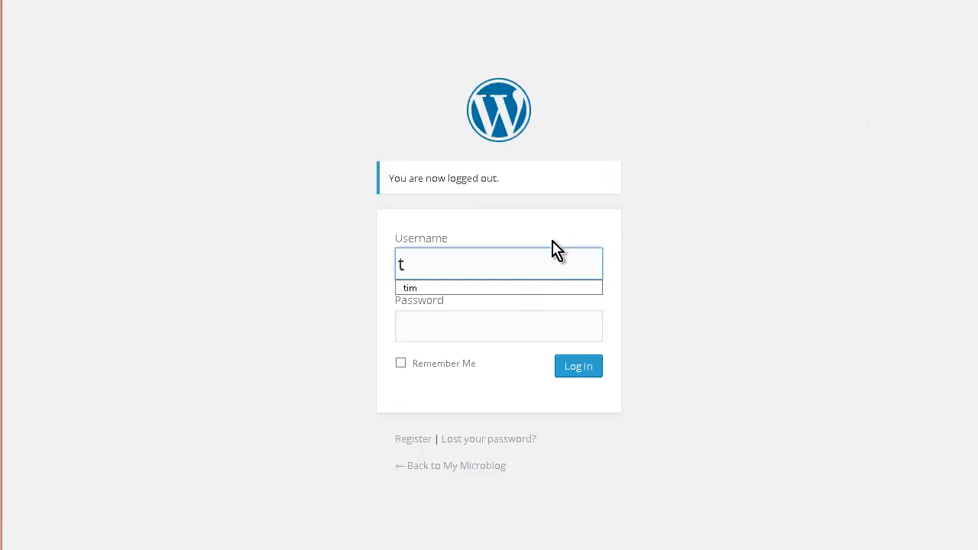
type("est")
key("Tab")
type("●●●●●●●")
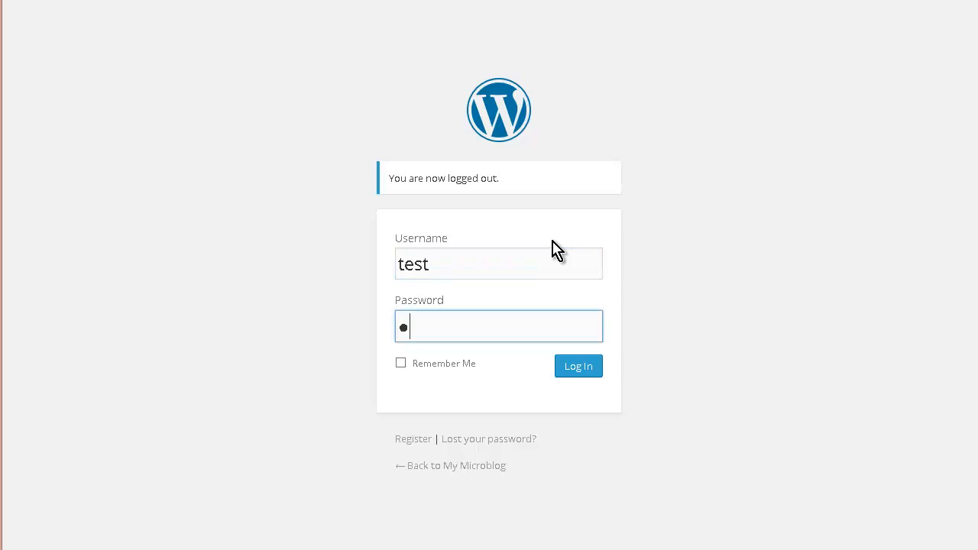
type("●")
key("Return")
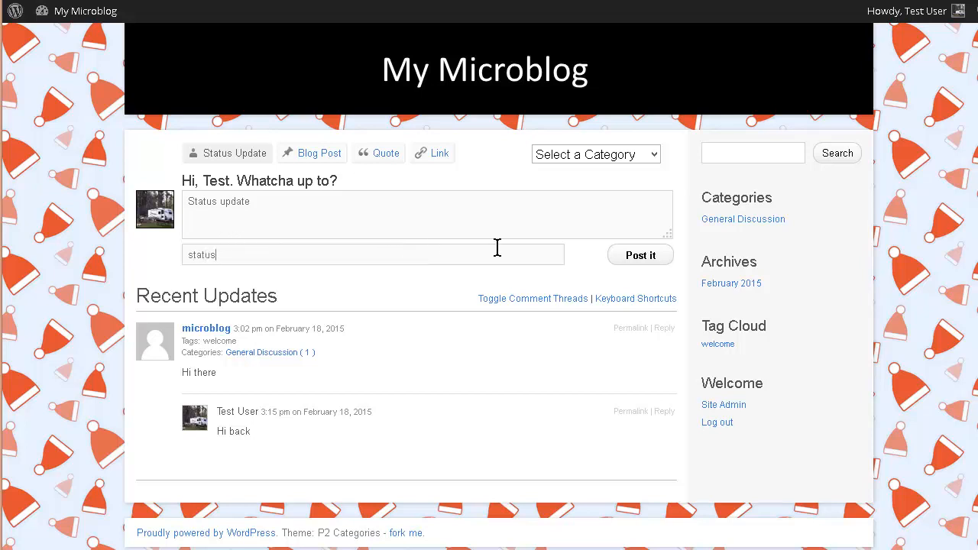
Post the status update "Status update" tagged status in the Latest News category
left_click(655, 157)
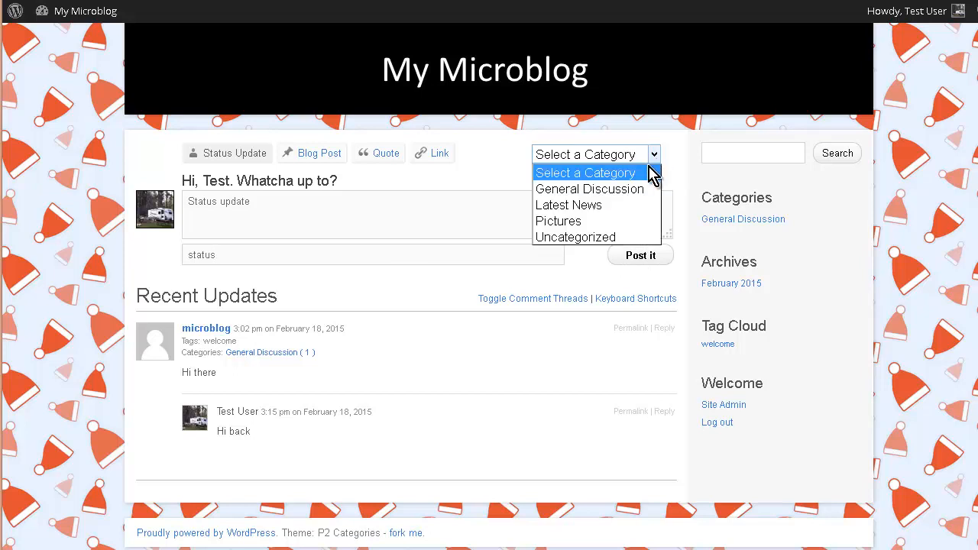
left_click(639, 205)
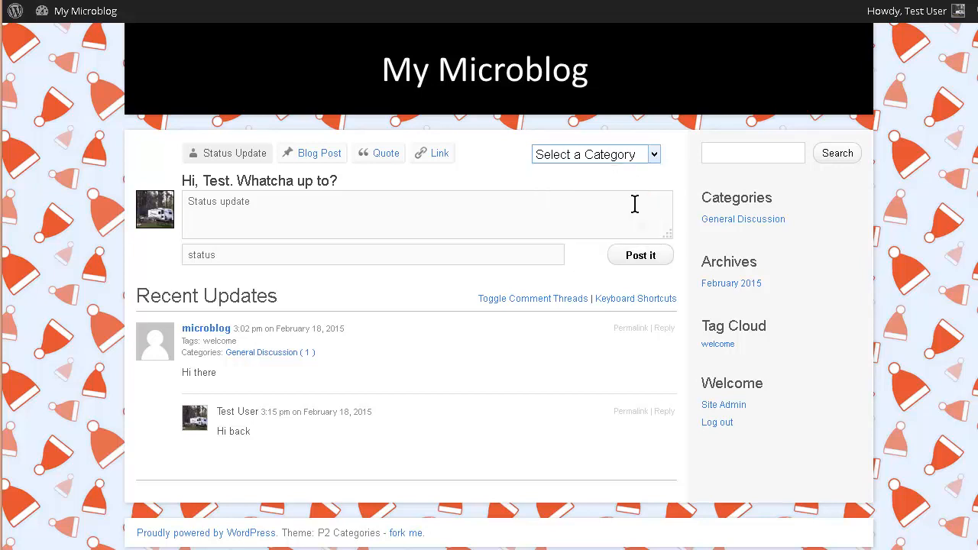
left_click(642, 258)
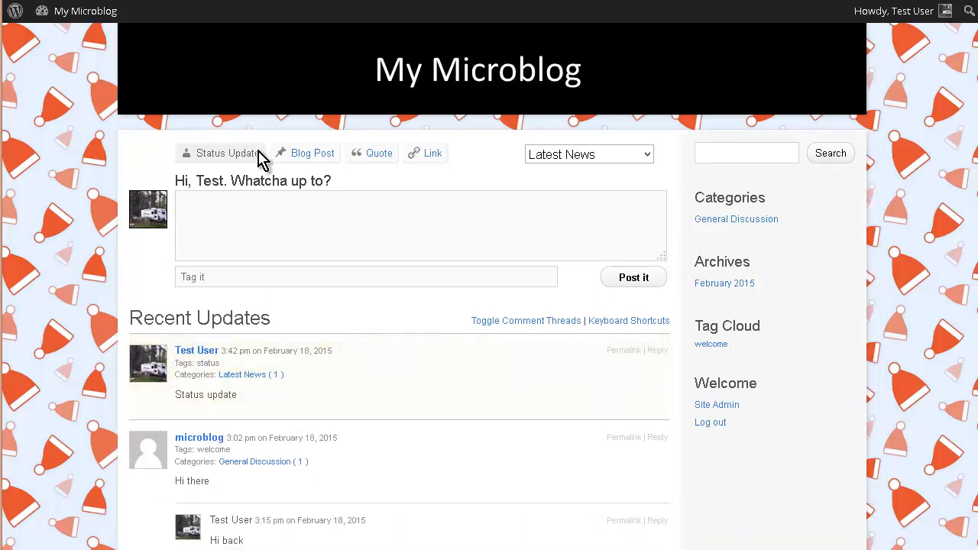
Publish a blog post titled "Blog post" with text "Blog post test", tag blogpost, in General Discussion
left_click(312, 153)
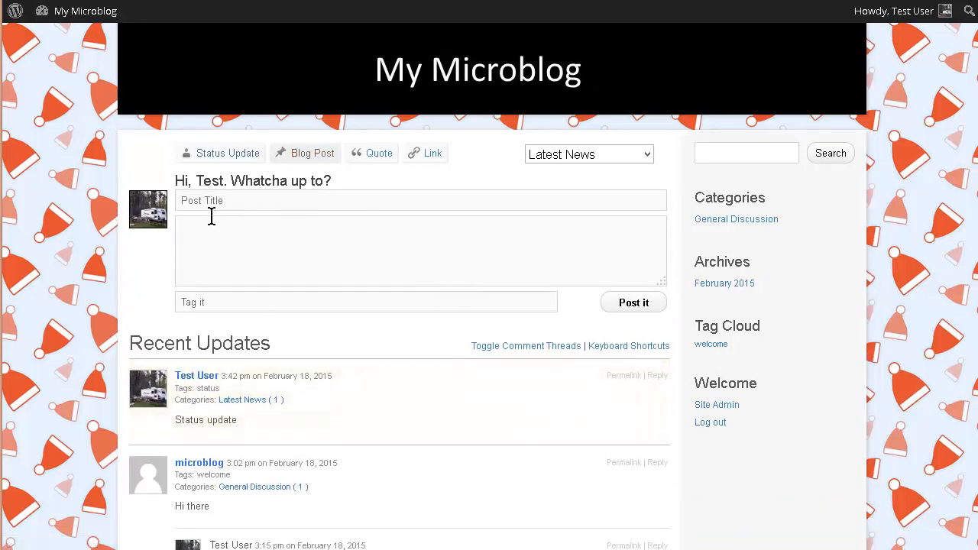
left_click(257, 201)
left_click(648, 157)
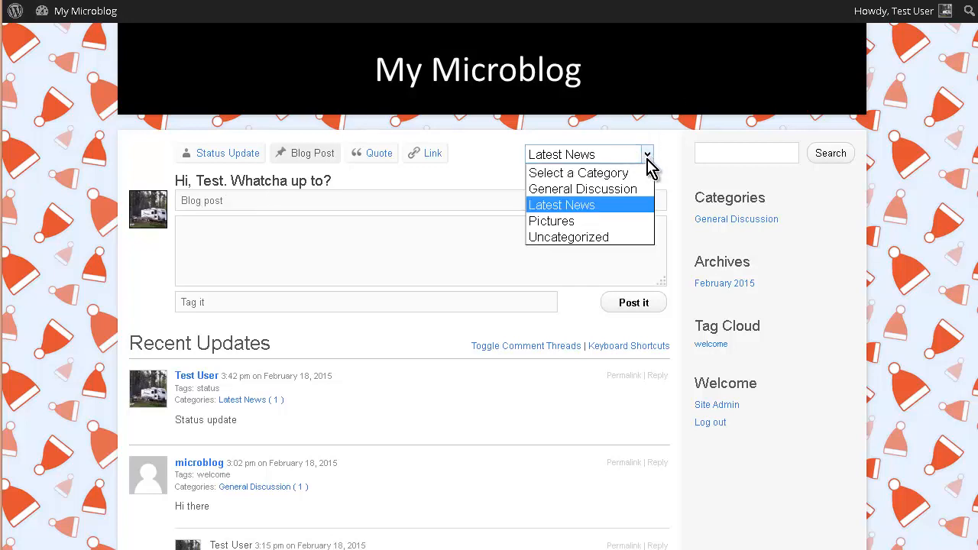
left_click(637, 197)
left_click(214, 237)
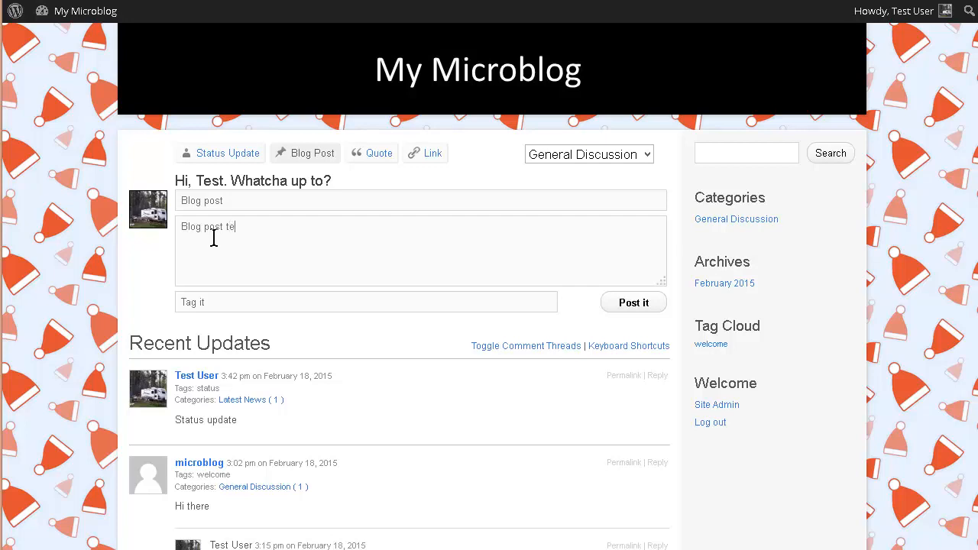
left_click(211, 302)
left_click(634, 303)
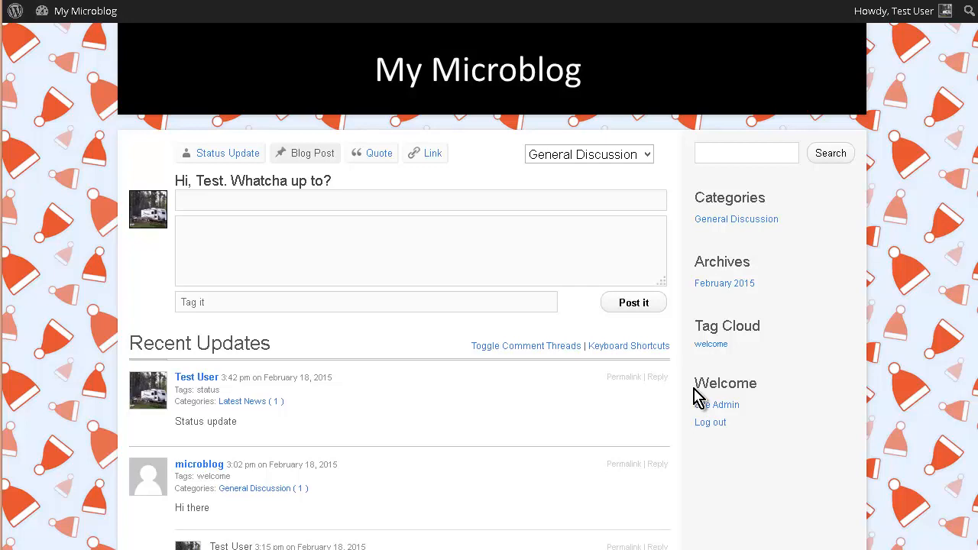
Post a quote "Quote" with a citation, tagged quote, in General Discussion
scroll(105, 339, "down", 1)
scroll(104, 339, "down", 2)
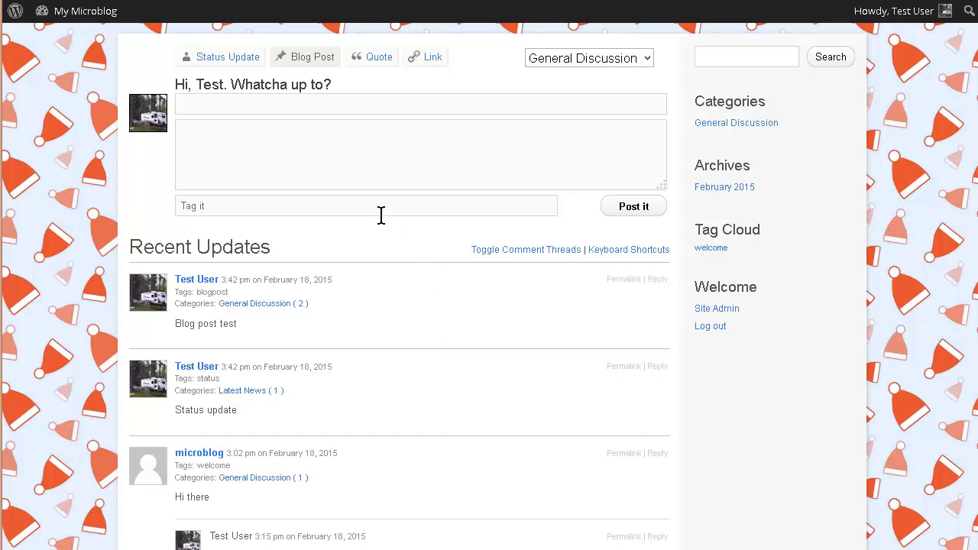
scroll(380, 214, "up", 3)
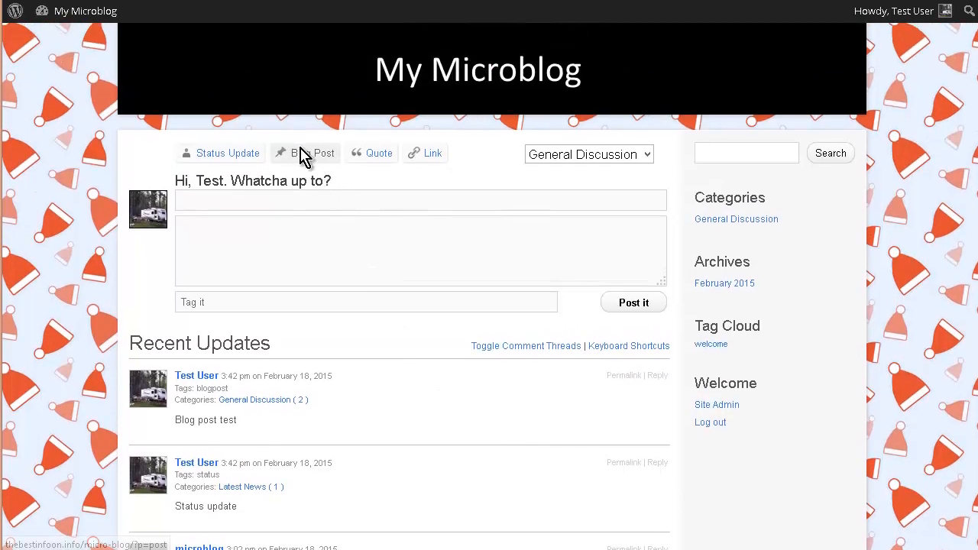
left_click(381, 155)
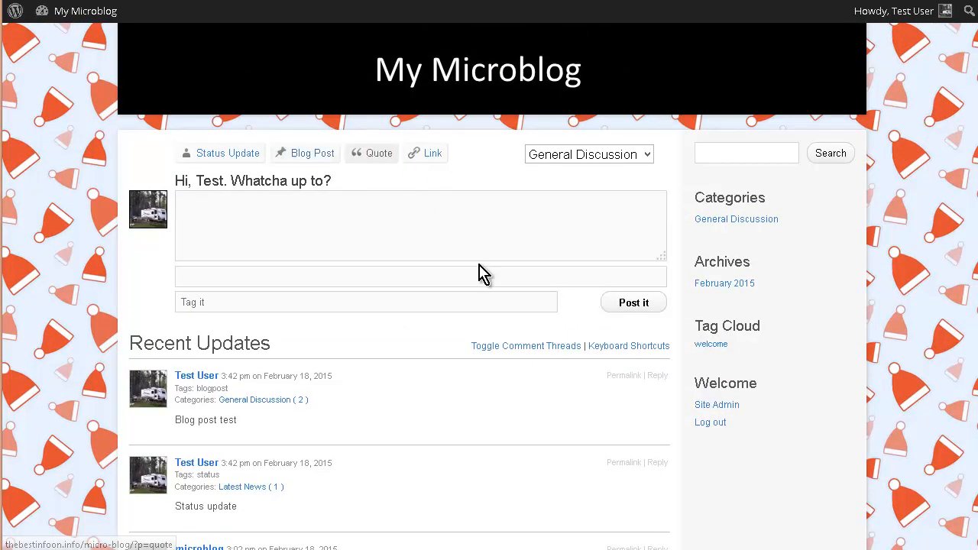
left_click(336, 228)
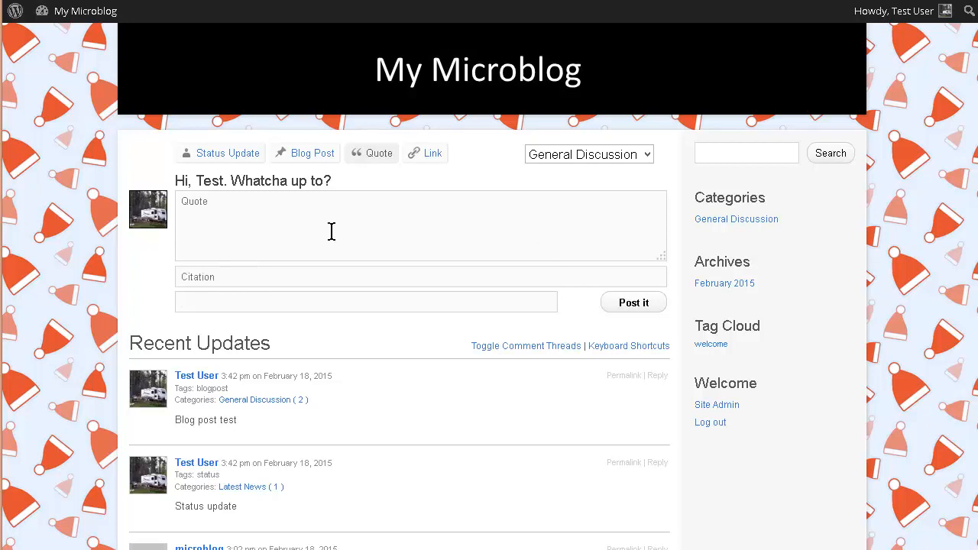
left_click(237, 272)
left_click(200, 305)
left_click(226, 274)
left_click(625, 308)
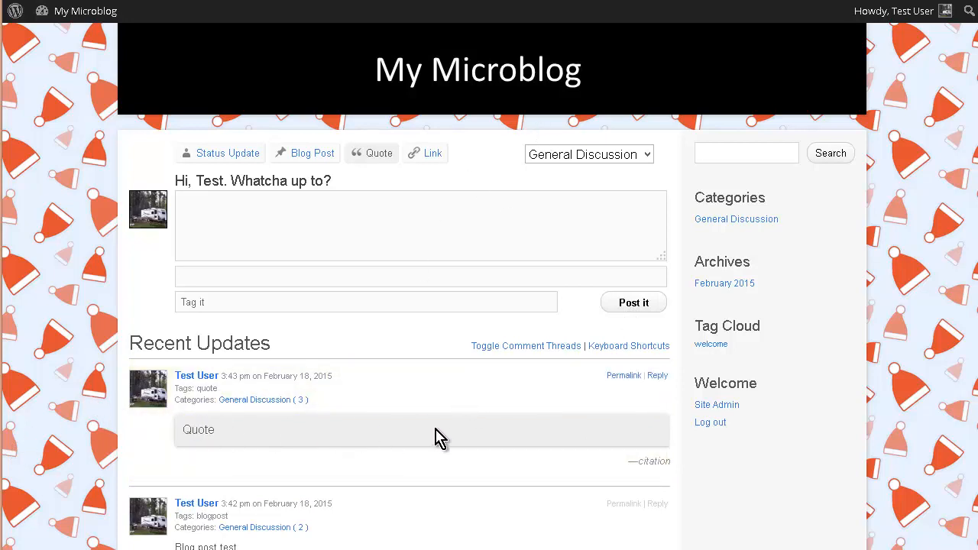
left_click(433, 157)
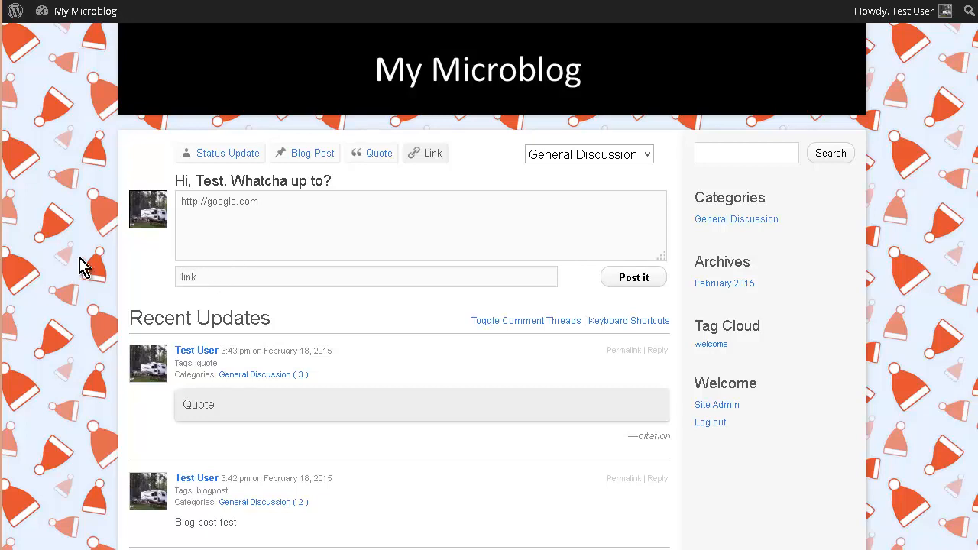
left_click(647, 285)
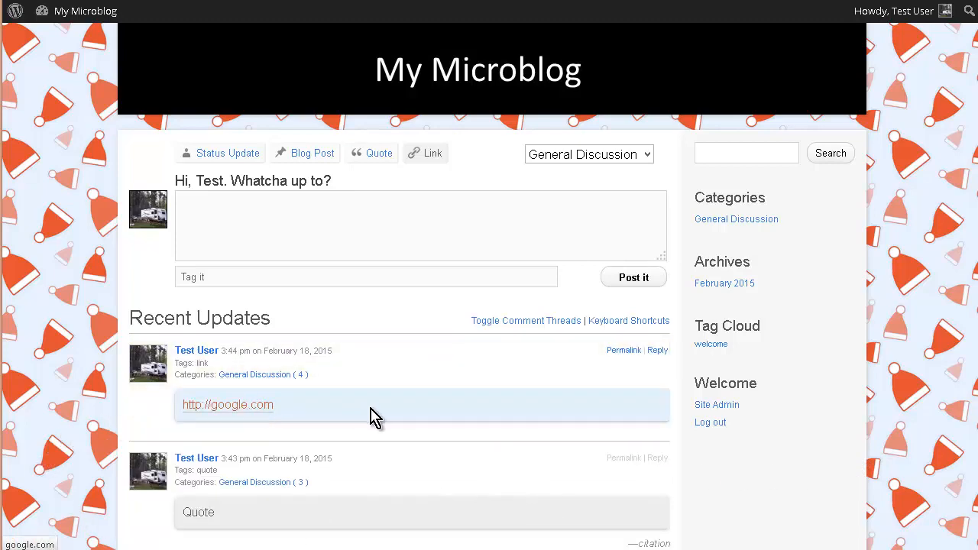
scroll(267, 443, "down", 3)
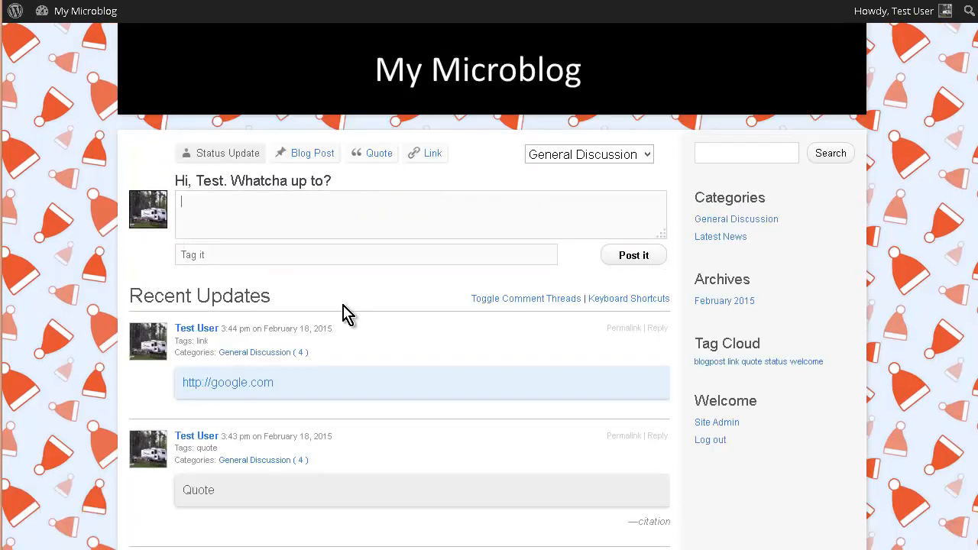
scroll(343, 313, "down", 4)
scroll(343, 300, "up", 3)
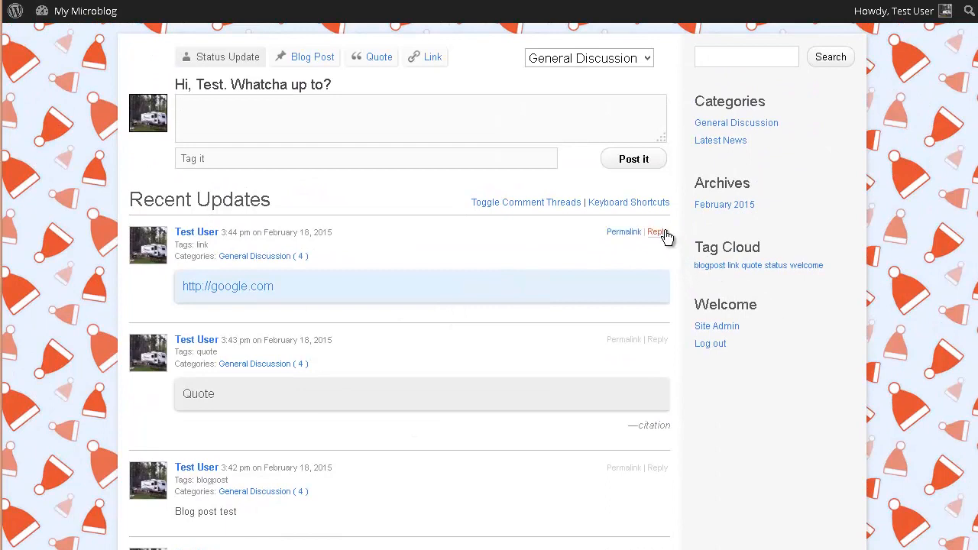
scroll(817, 328, "up", 1)
scroll(817, 328, "up", 2)
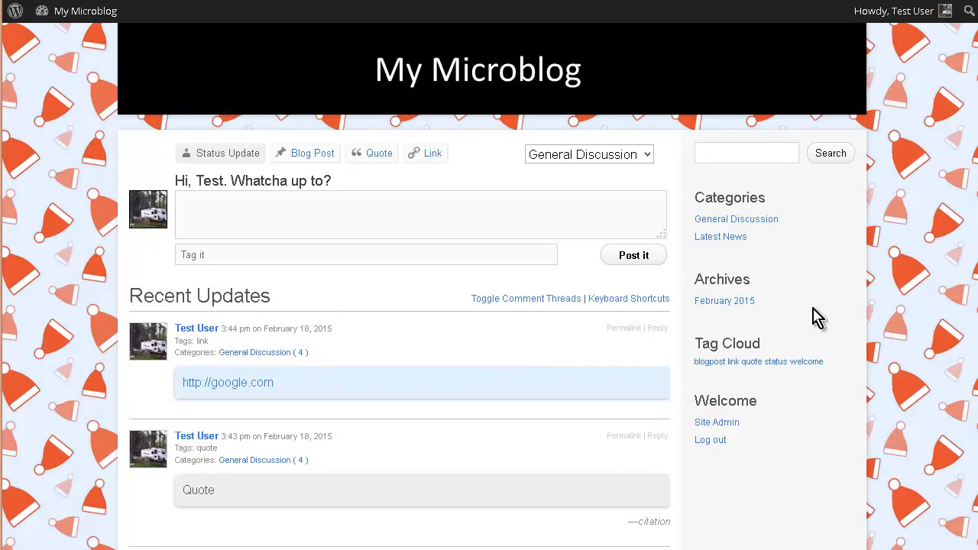
Log out of the test user account and log back in as the site administrator, entering the account password
mouse_move(951, 15)
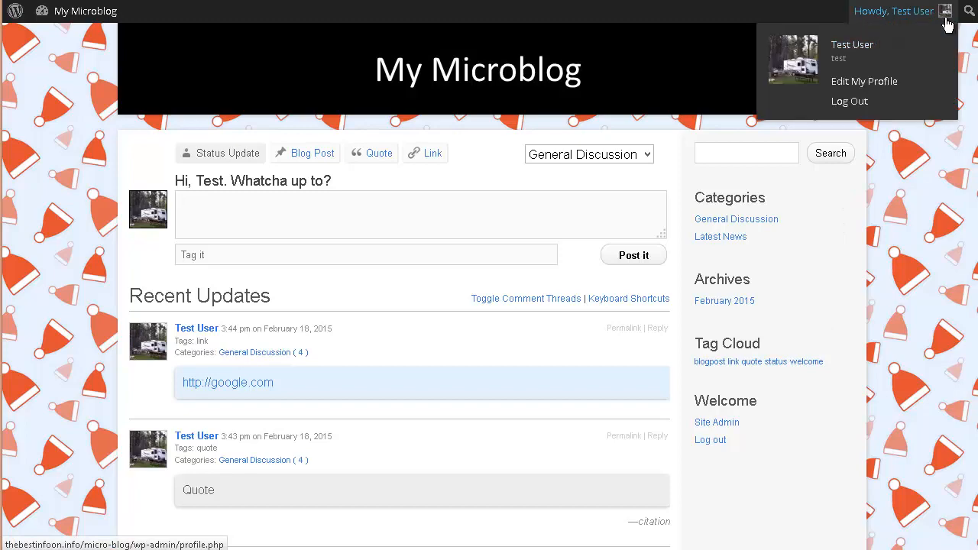
left_click(864, 106)
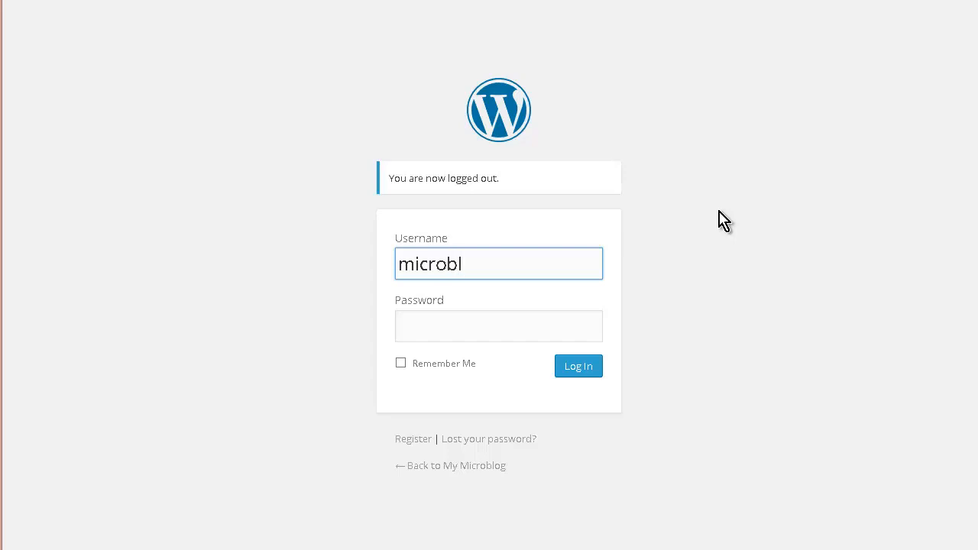
key("Tab")
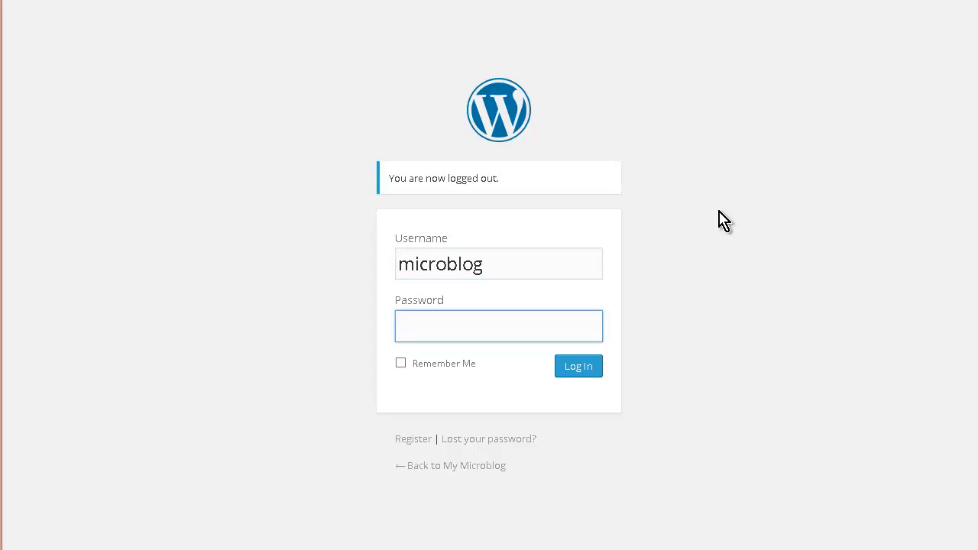
key("Return")
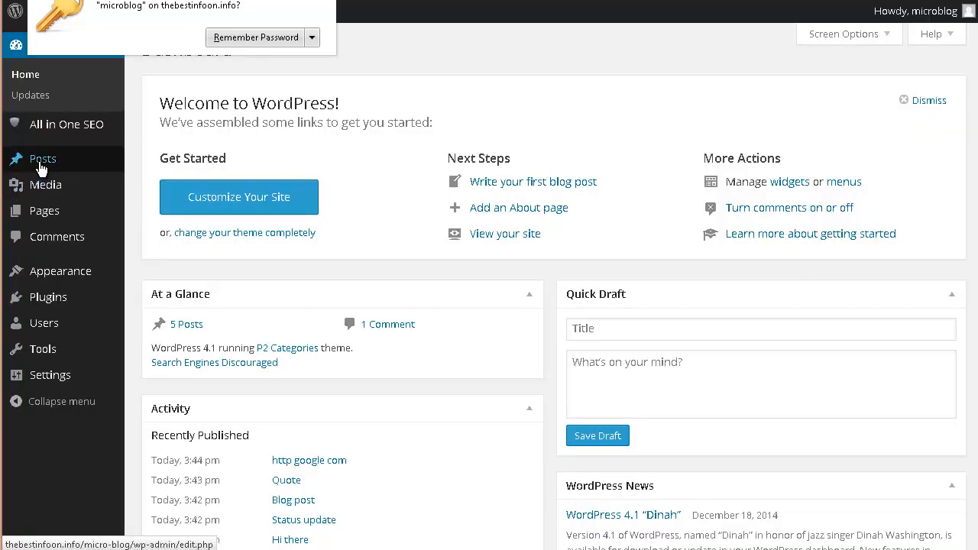
Open the list of all posts and review the test posts' authors, categories and tags
mouse_move(42, 166)
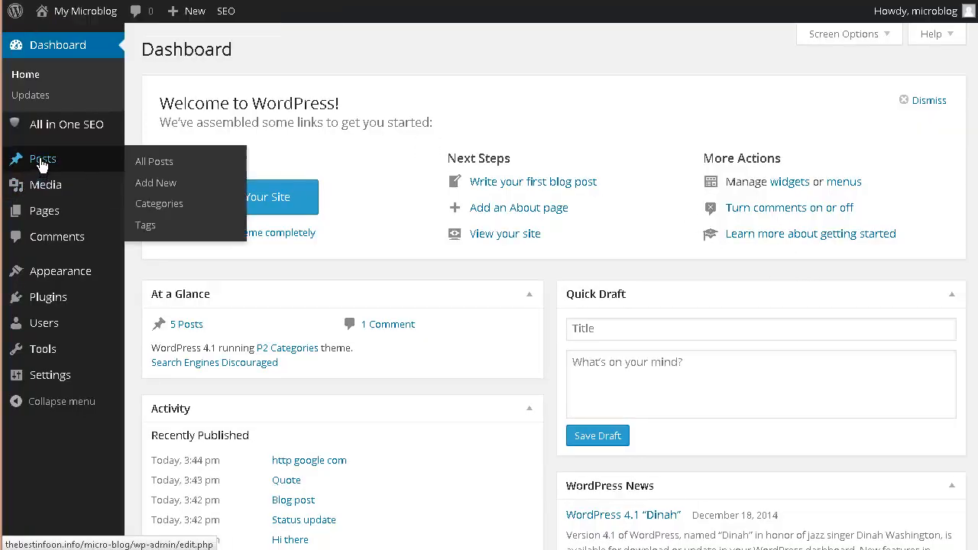
left_click(162, 166)
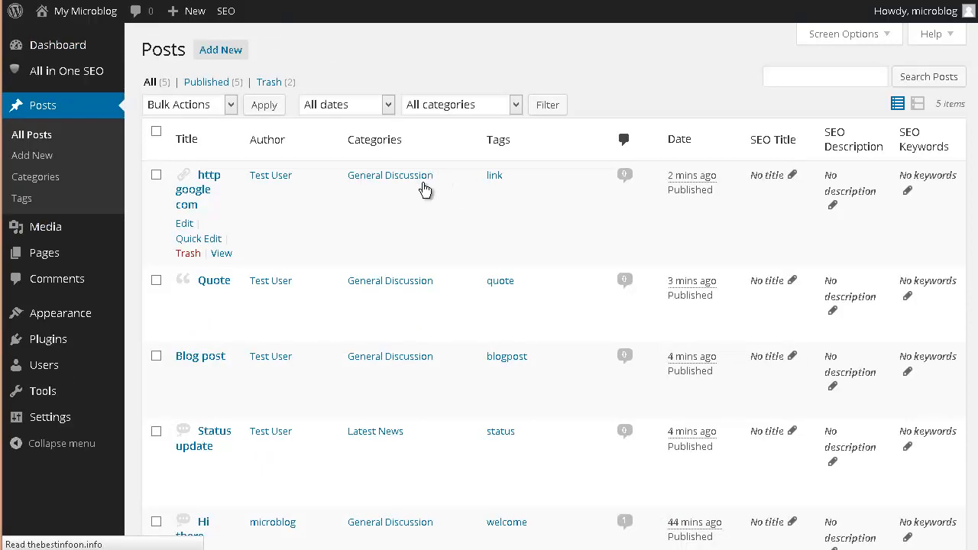
scroll(359, 254, "down", 2)
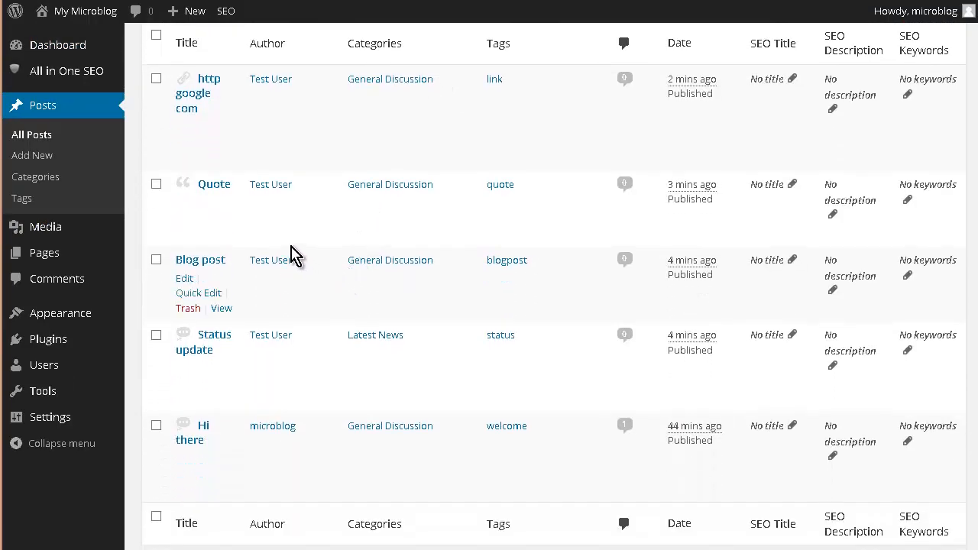
scroll(297, 256, "down", 2)
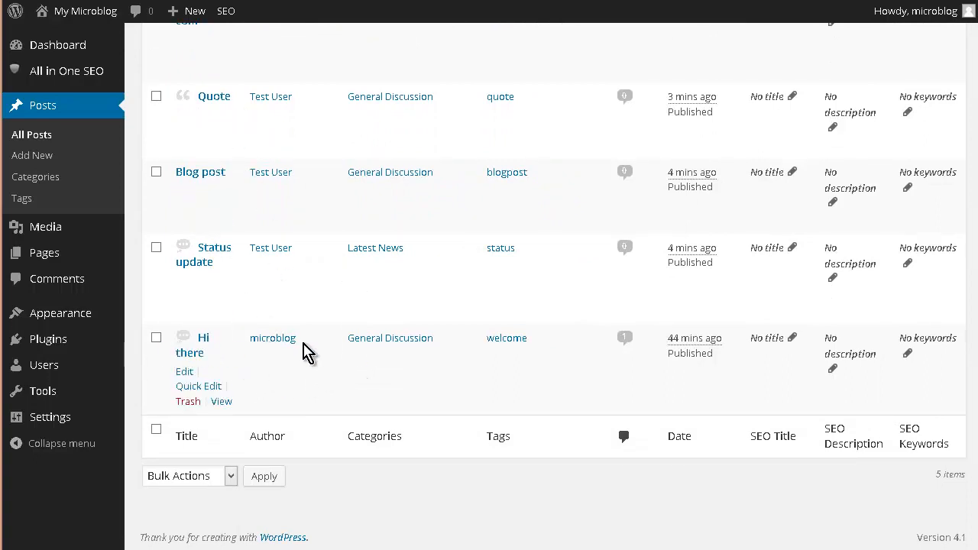
scroll(306, 351, "up", 2)
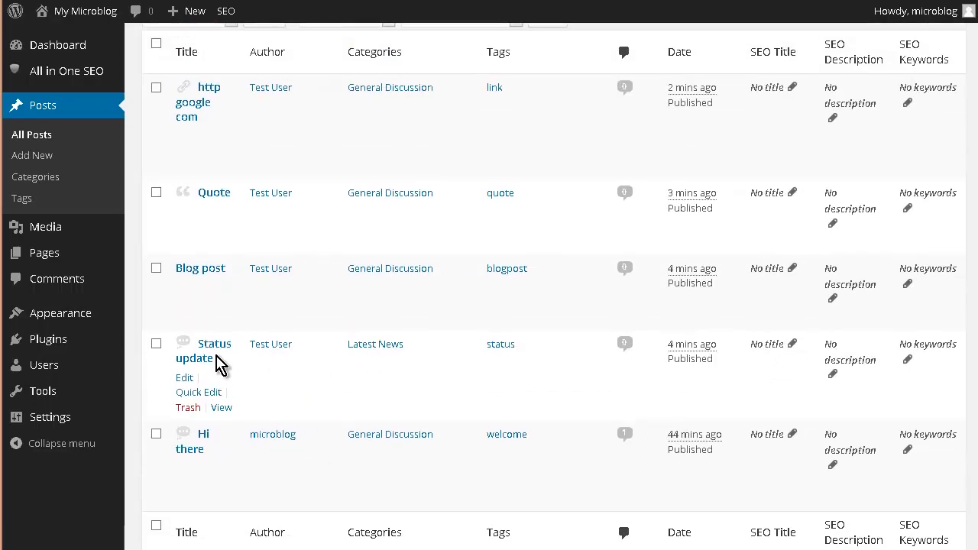
scroll(220, 358, "up", 2)
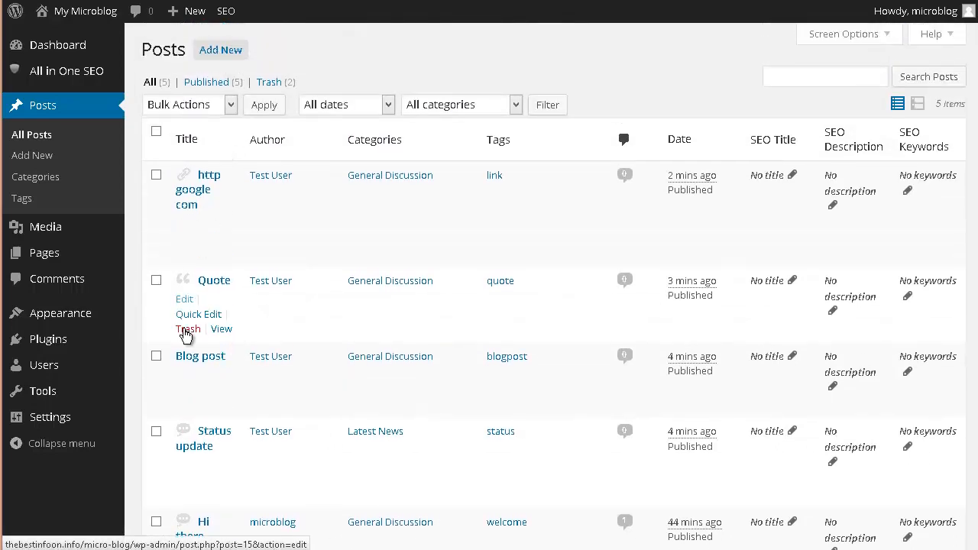
scroll(234, 289, "down", 1)
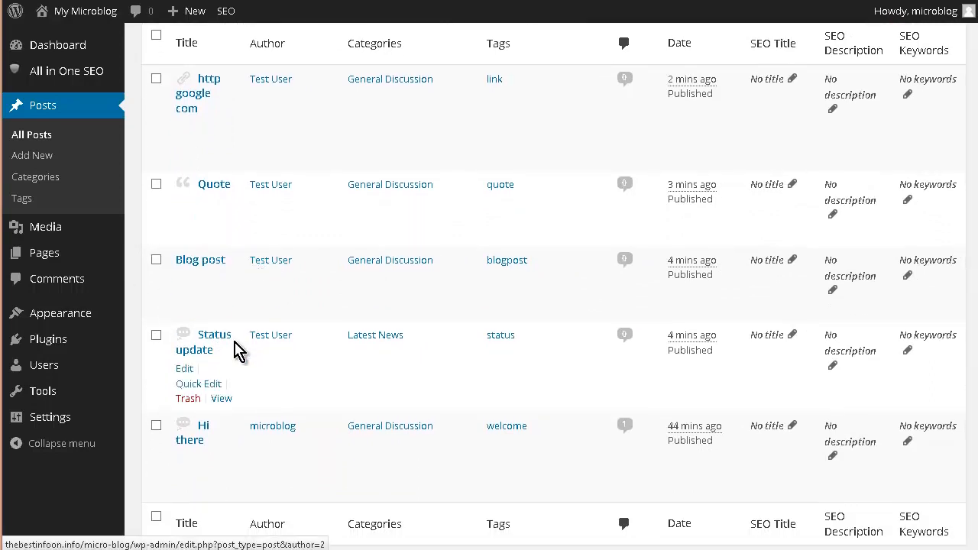
scroll(255, 357, "down", 1)
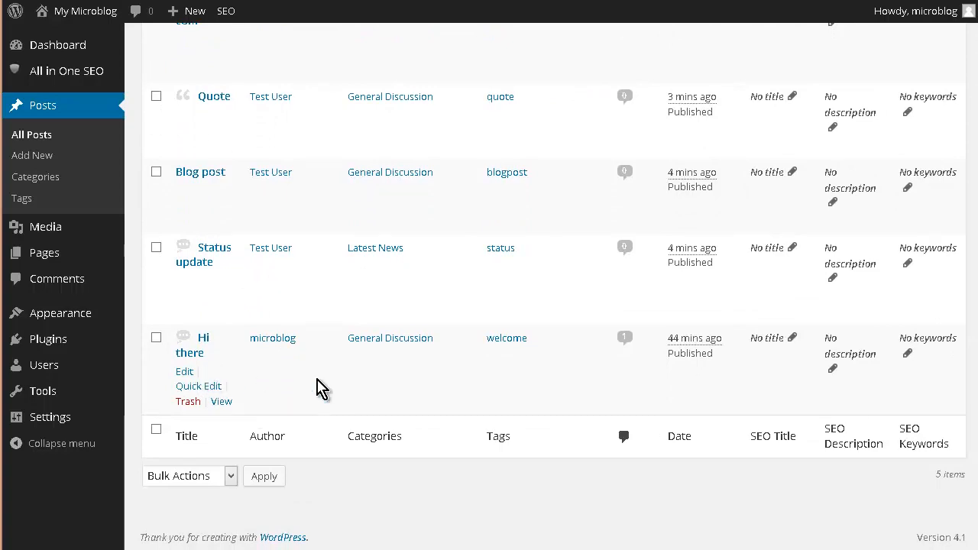
scroll(360, 374, "up", 2)
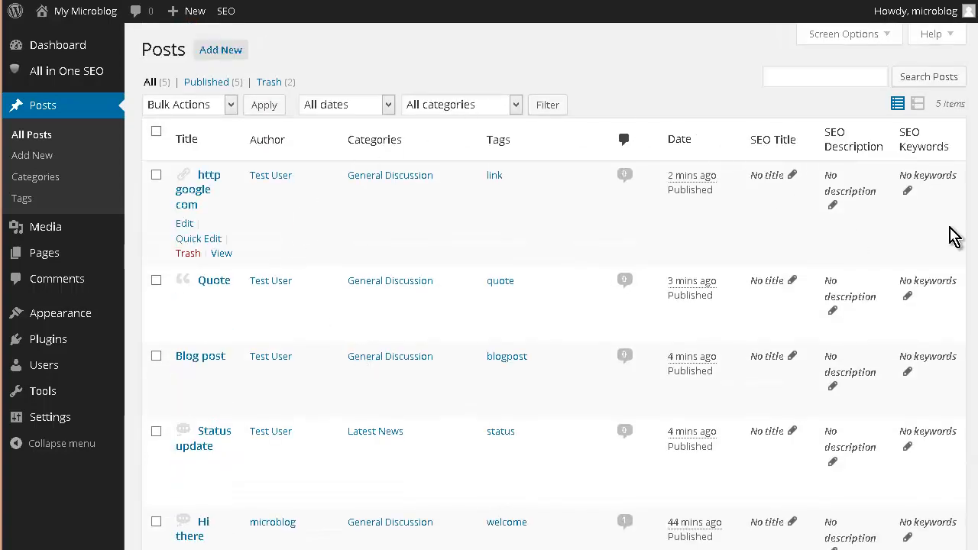